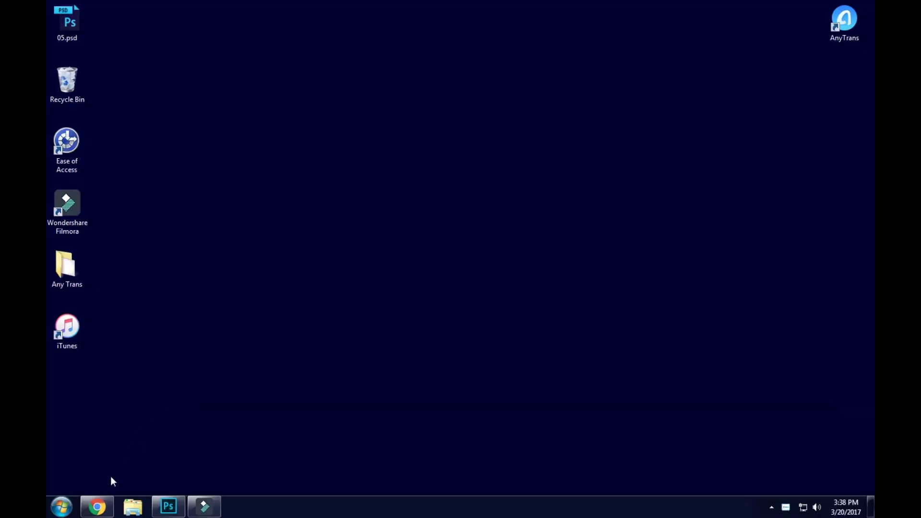
- Restore the Chrome window showing the YouTube channel page from the taskbar
mouse_move(99, 509)
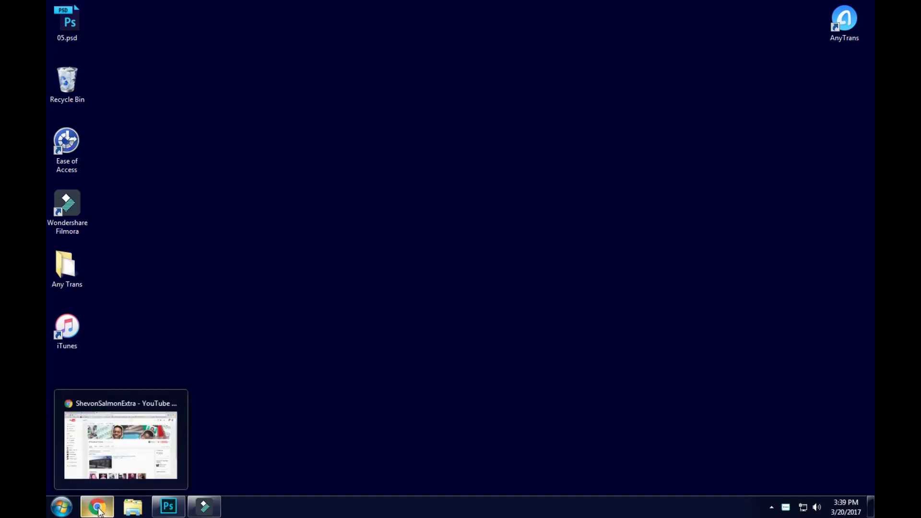
left_click(99, 509)
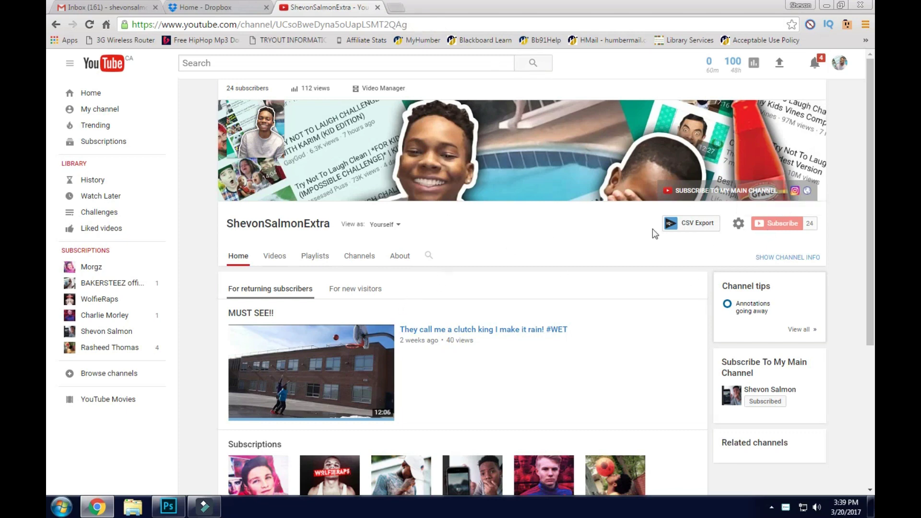
- List the channel's three uploaded videos, then start a blank new Chrome tab
left_click(274, 255)
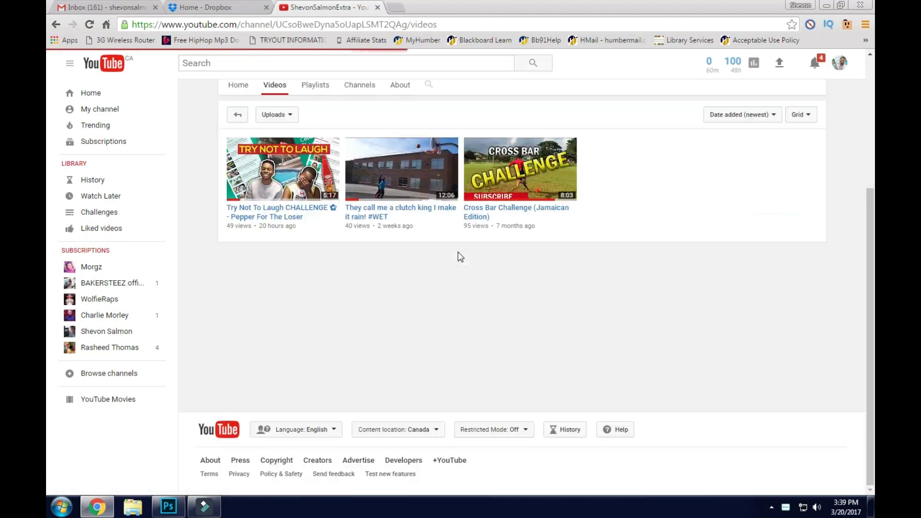
scroll(327, 152, "down", 1)
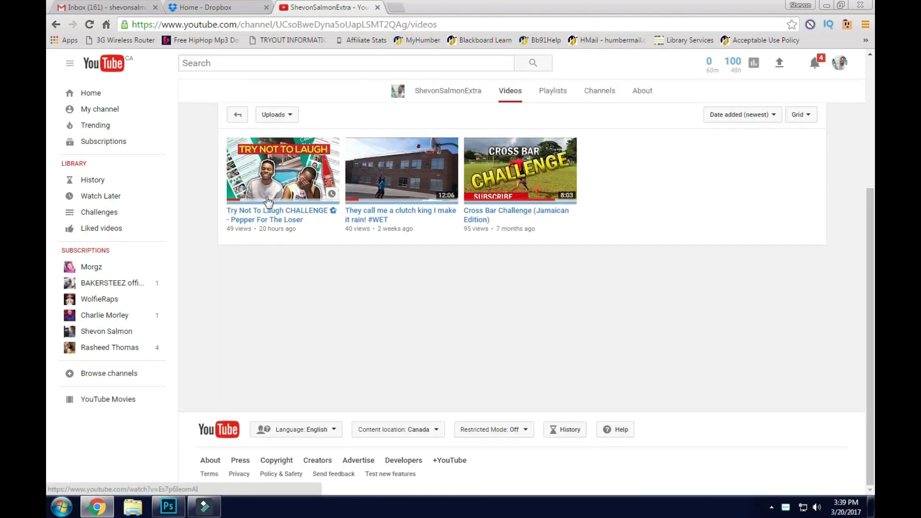
left_click(399, 8)
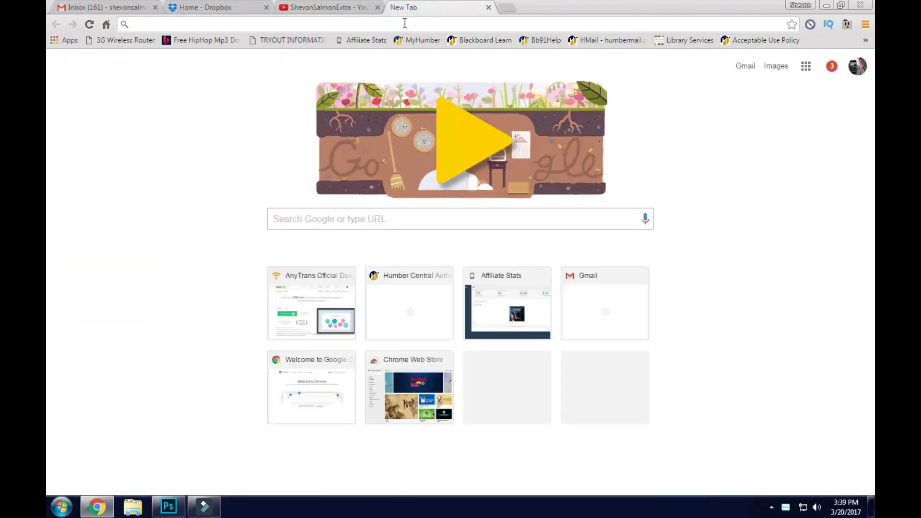
- Load the AnyTrans product page from the copied link and scroll through it
right_click(404, 23)
left_click(441, 93)
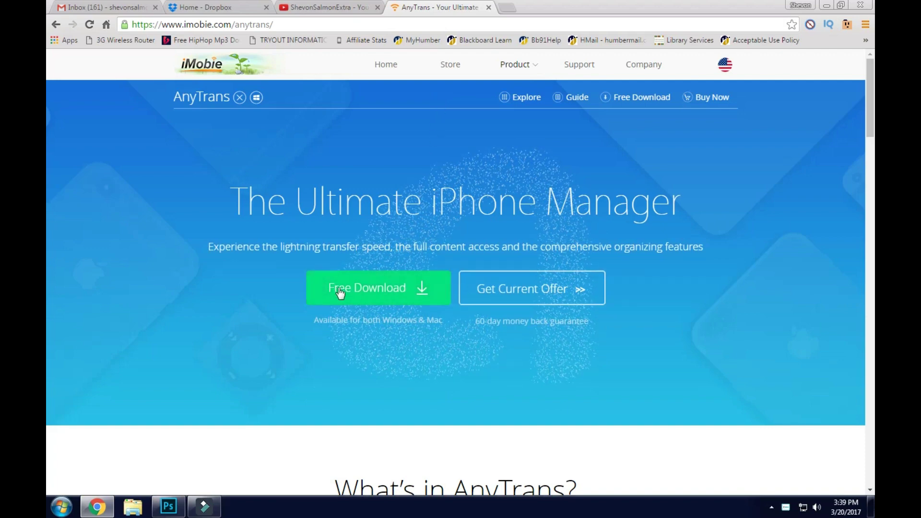
scroll(46, 134, "down", 6)
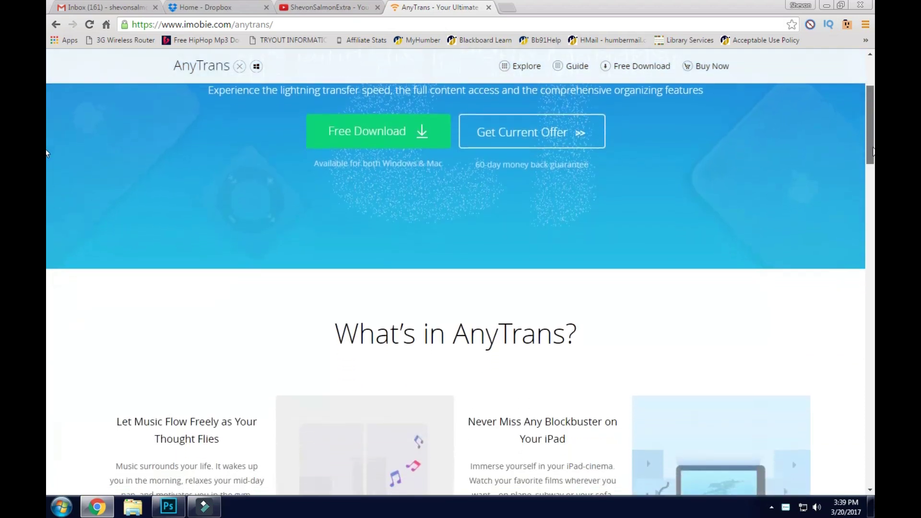
scroll(47, 171, "down", 3)
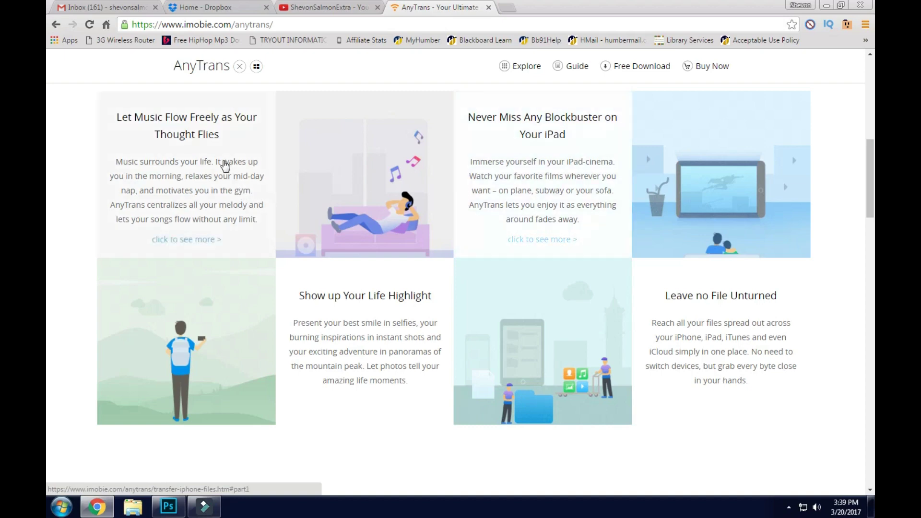
- View the music transfer details, then return to the AnyTrans product page
left_click(227, 183)
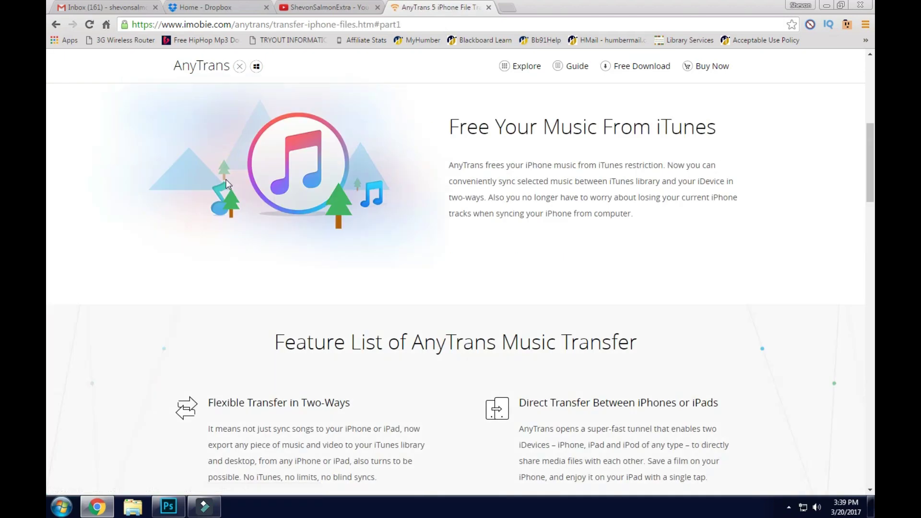
scroll(229, 180, "down", 10)
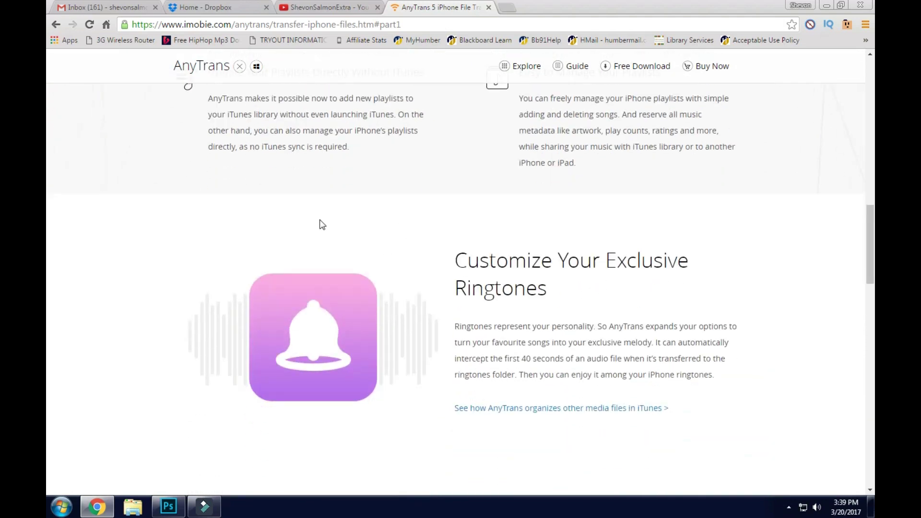
scroll(323, 225, "up", 5)
left_click(55, 24)
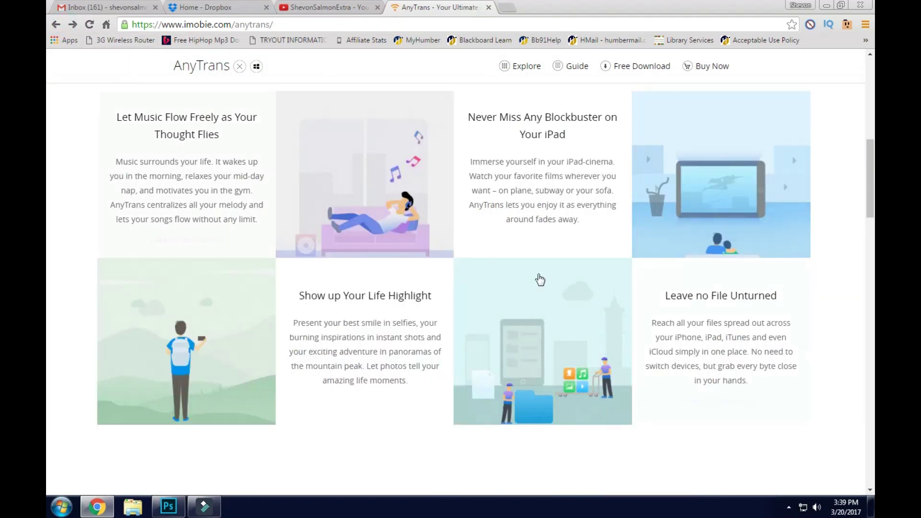
- Browse the What's Amazing in AnyTrans cards and open the iCloud to My-Cloud page
scroll(540, 279, "down", 6)
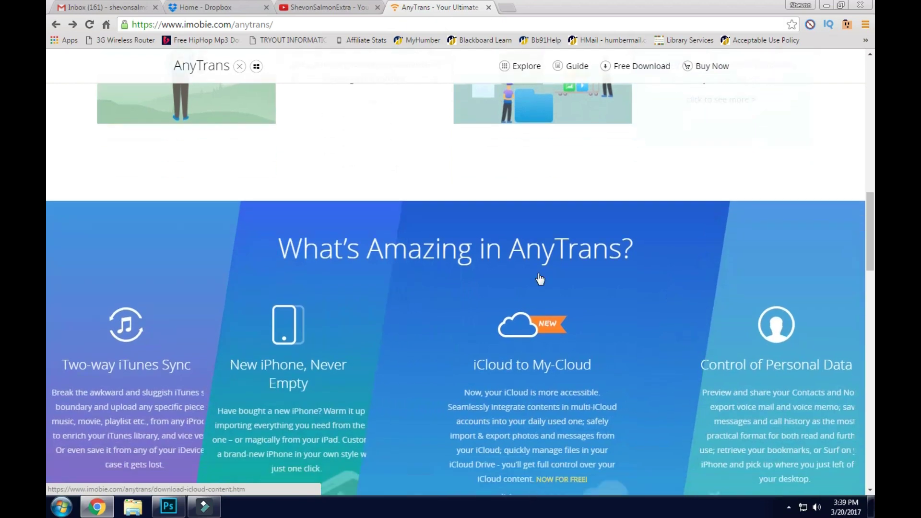
scroll(540, 280, "down", 3)
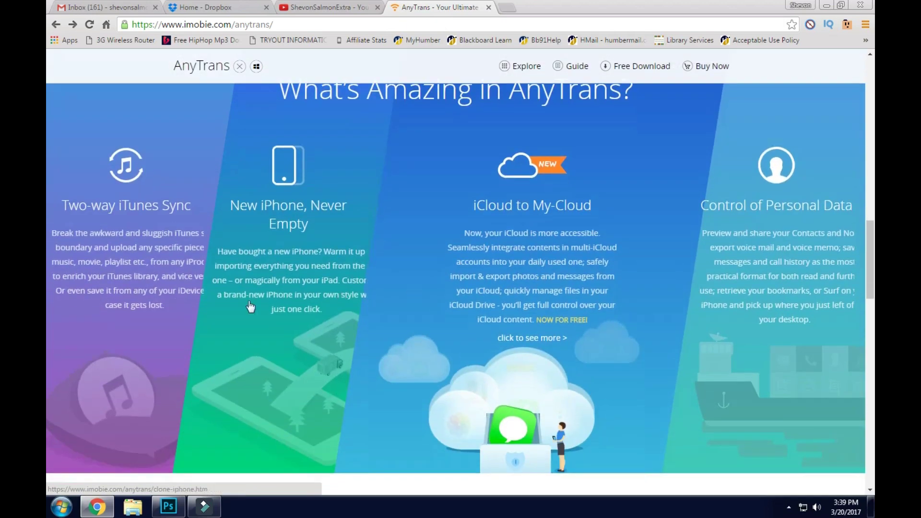
mouse_move(102, 316)
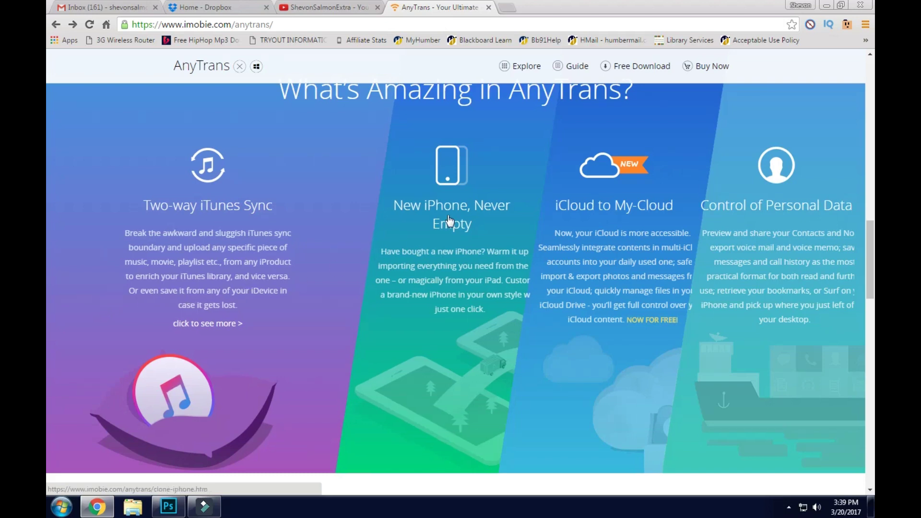
mouse_move(473, 210)
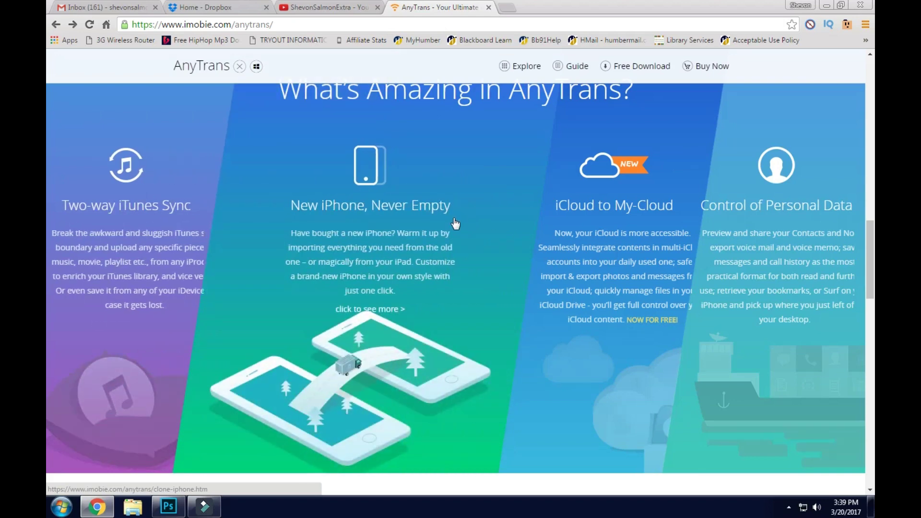
scroll(455, 223, "down", 2)
scroll(455, 223, "up", 2)
mouse_move(633, 245)
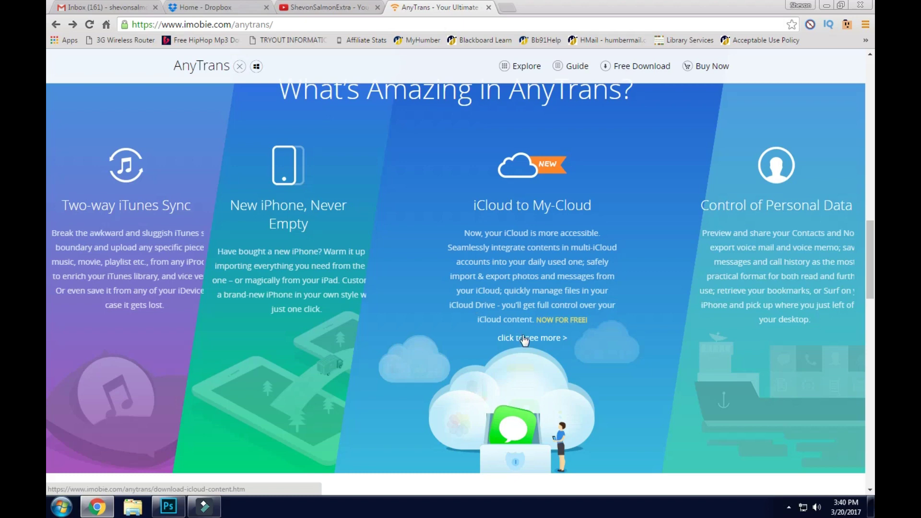
mouse_move(845, 331)
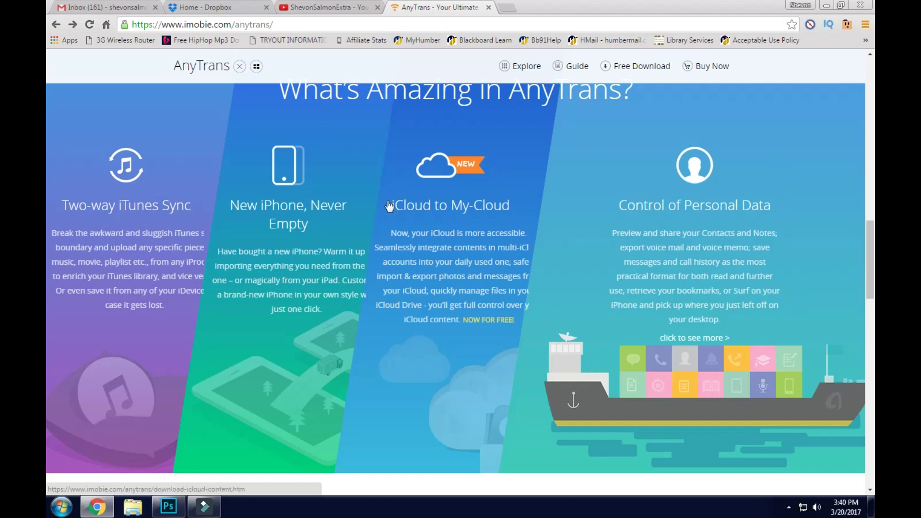
mouse_move(515, 306)
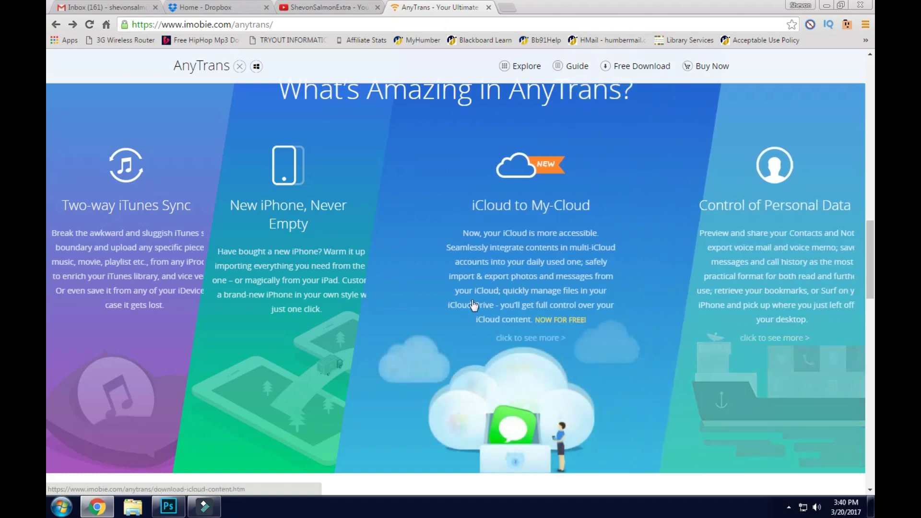
left_click(549, 338)
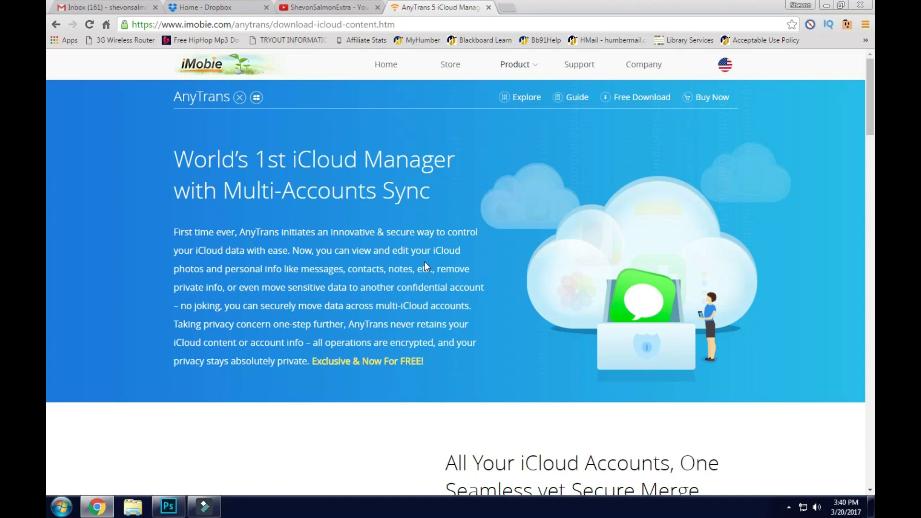
- Read down the iCloud account merging section, then minimize Chrome to the desktop
scroll(414, 242, "down", 5)
scroll(418, 241, "down", 1)
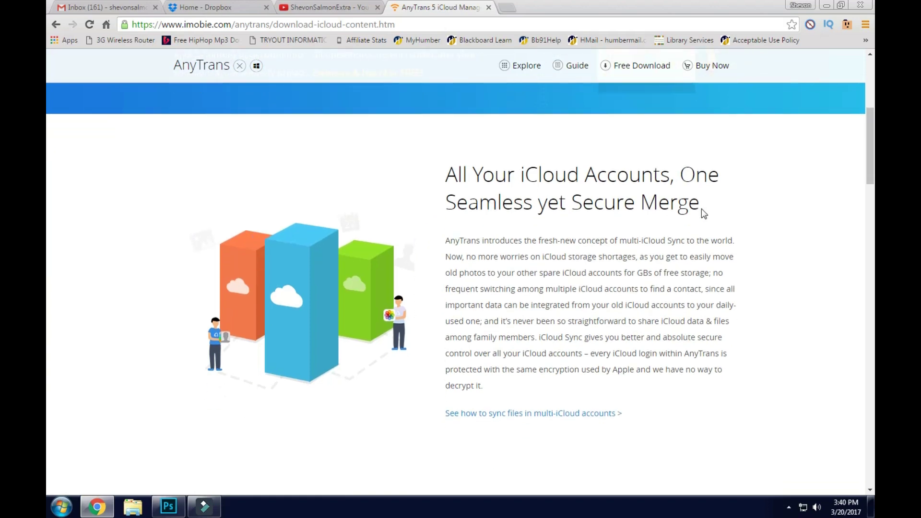
scroll(710, 216, "down", 1)
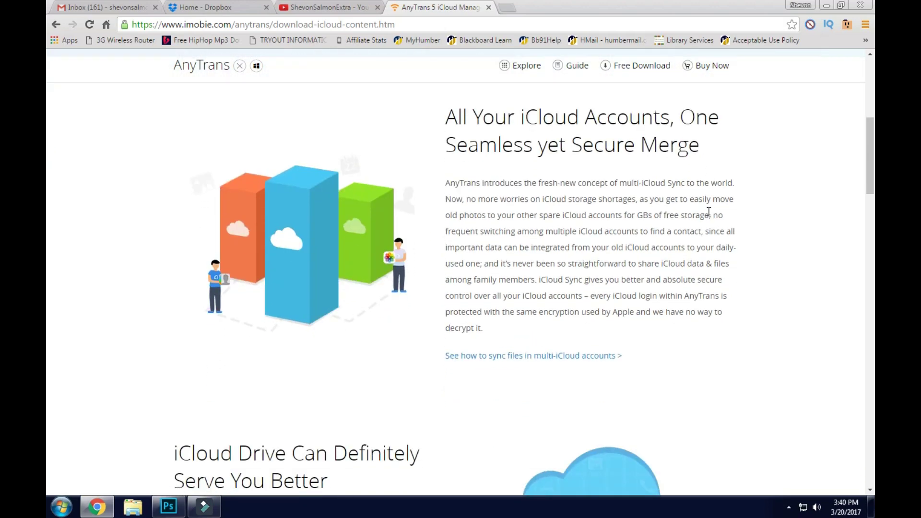
scroll(709, 213, "down", 1)
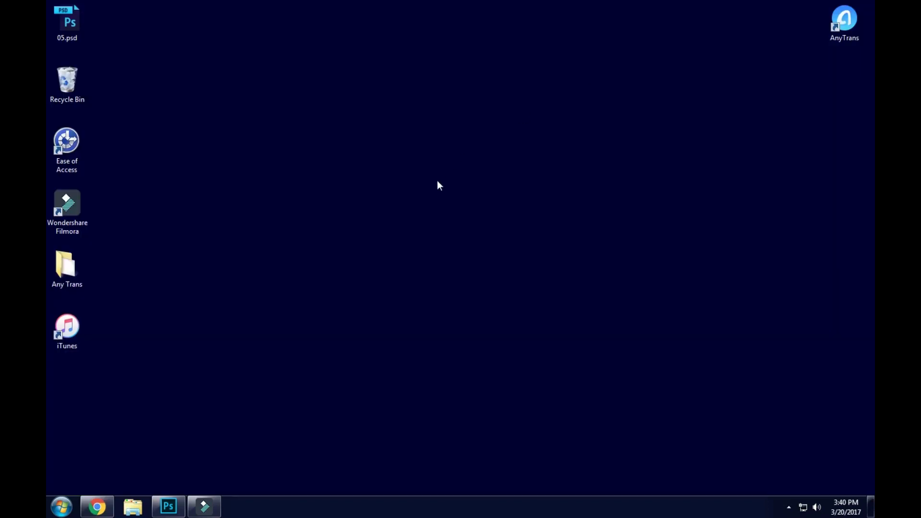
left_click(846, 34)
- Launch AnyTrans from its desktop shortcut, leaving the shortcut's name unchanged
left_click(845, 34)
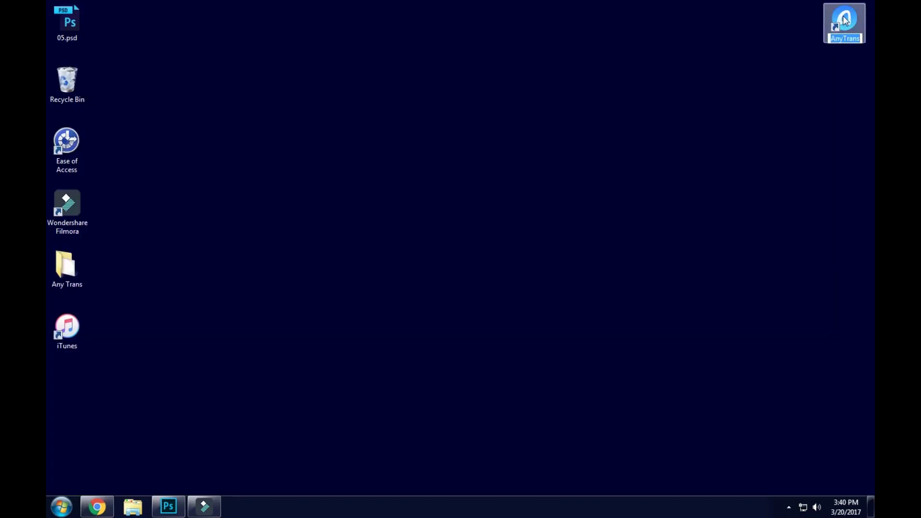
left_click(846, 19)
double_click(846, 19)
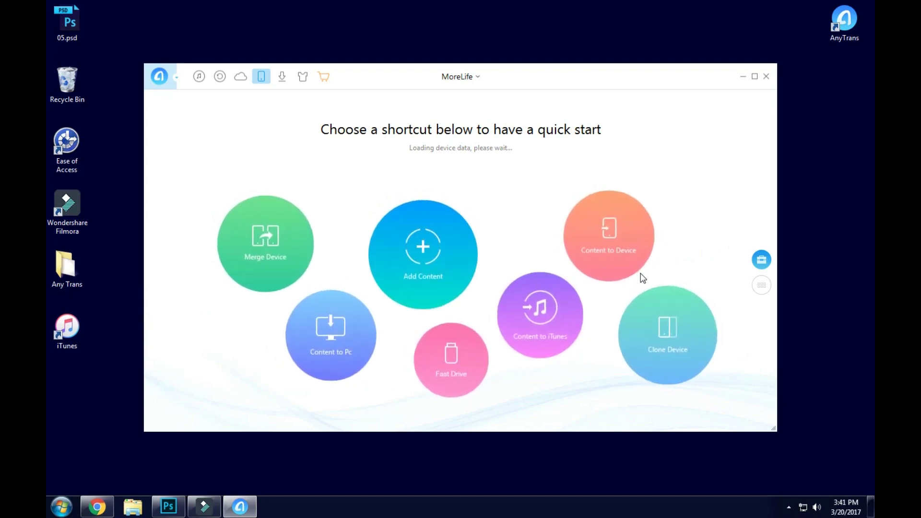
left_click(462, 76)
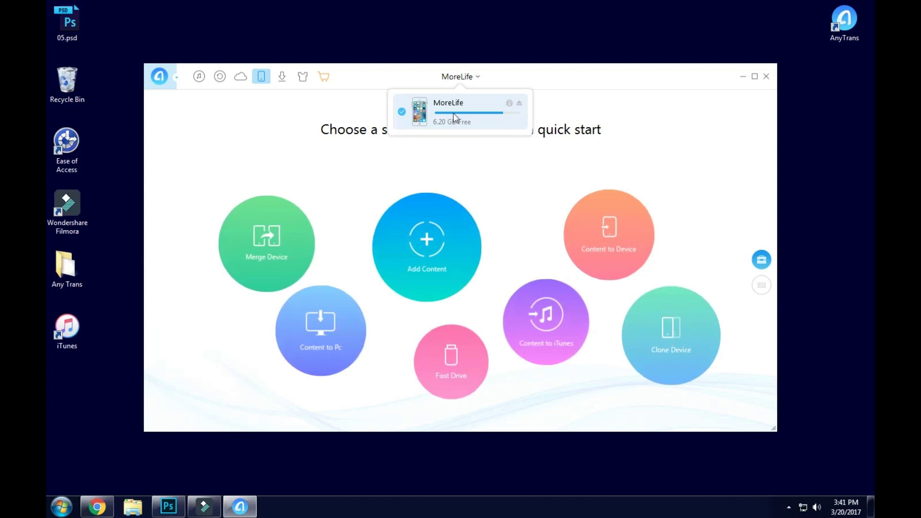
left_click(670, 126)
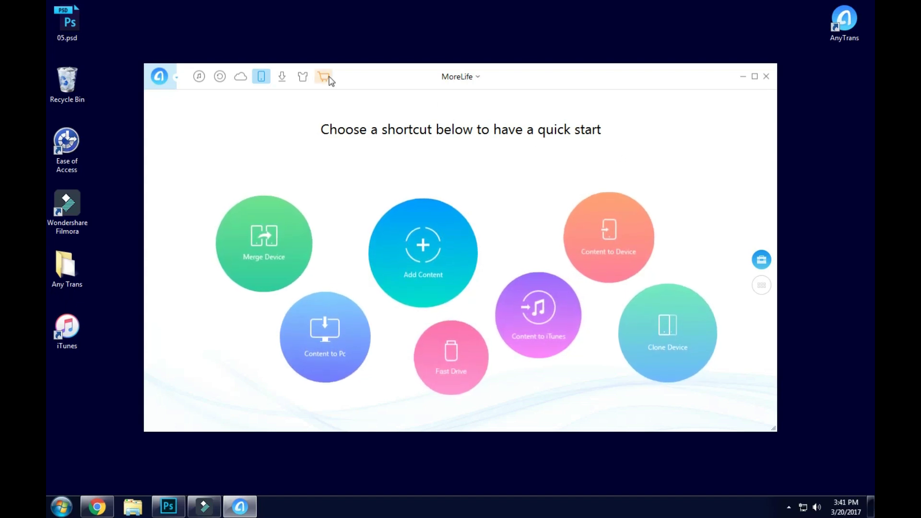
left_click(304, 78)
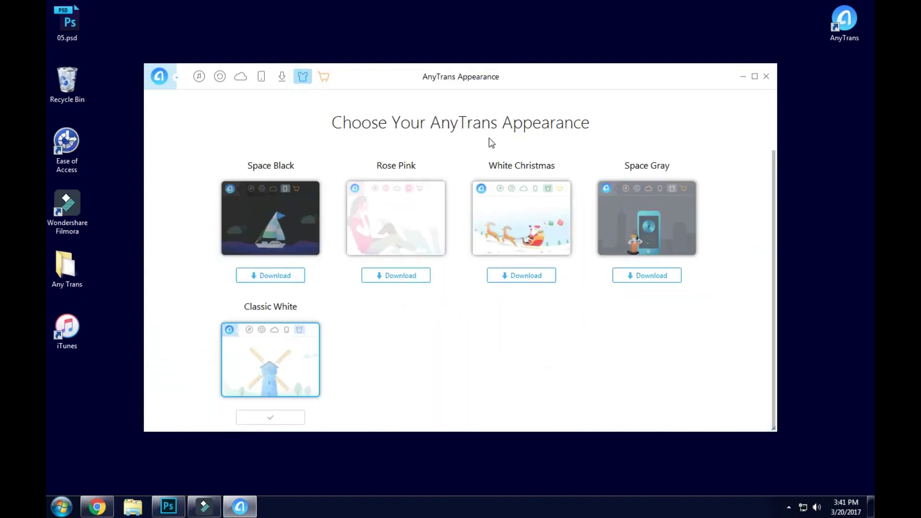
left_click(220, 77)
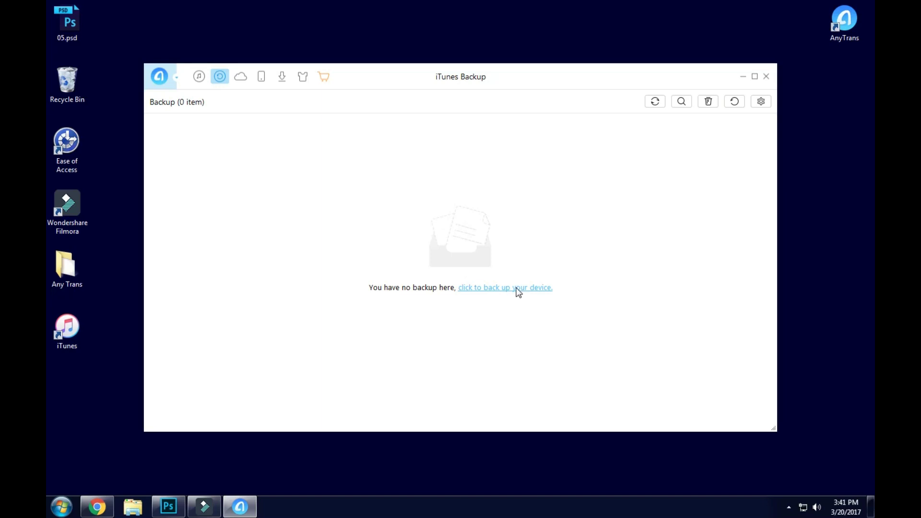
left_click(241, 77)
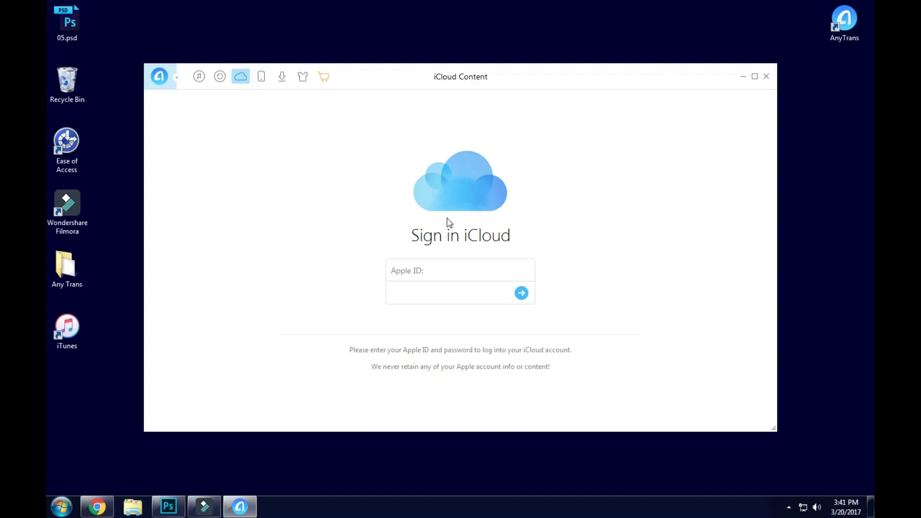
left_click(262, 77)
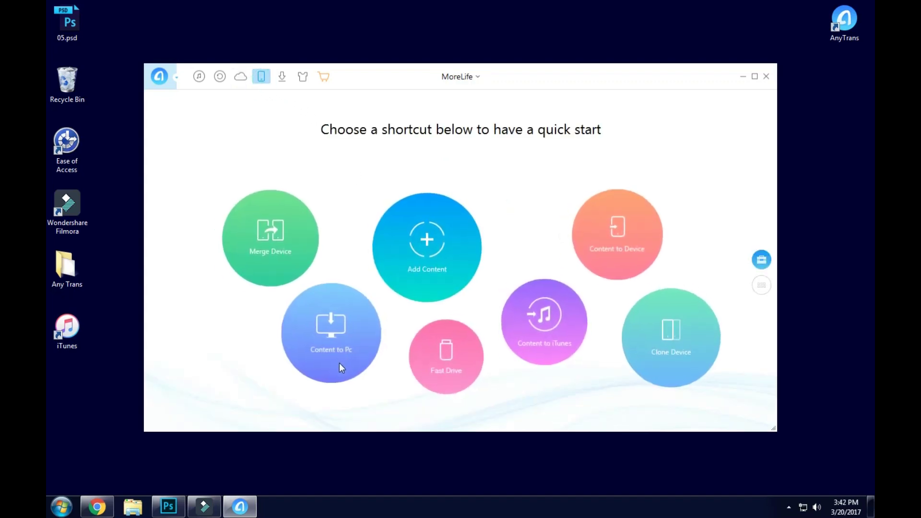
- Choose Content to PC and continue with the AnyTrans free trial
left_click(333, 337)
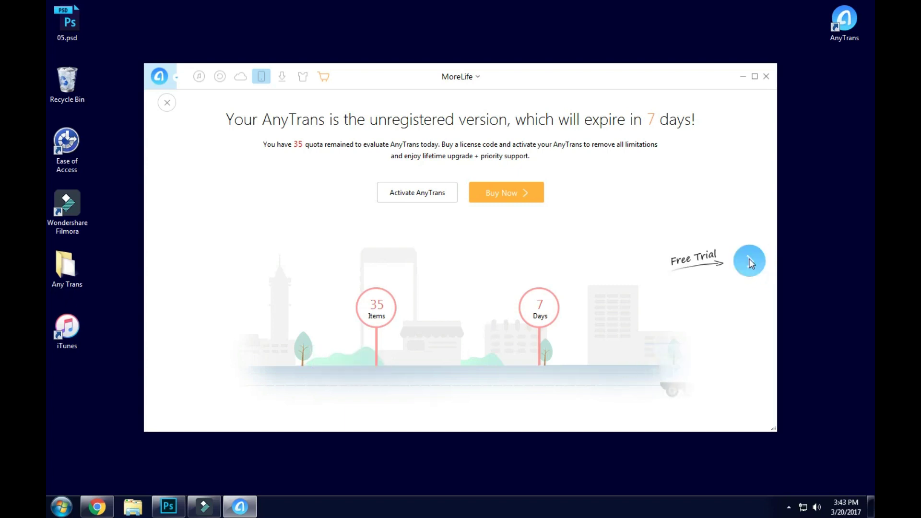
left_click(747, 262)
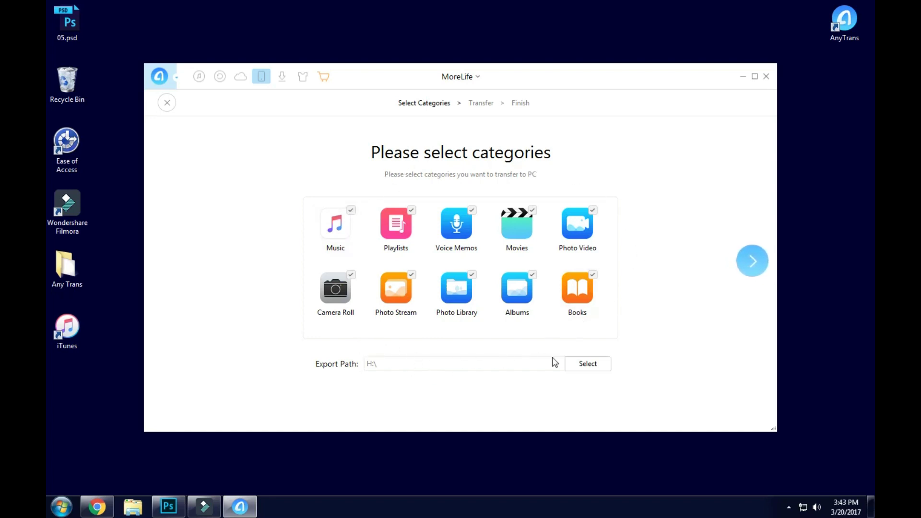
- Change the export path from H:\ to the Desktop
left_click(576, 364)
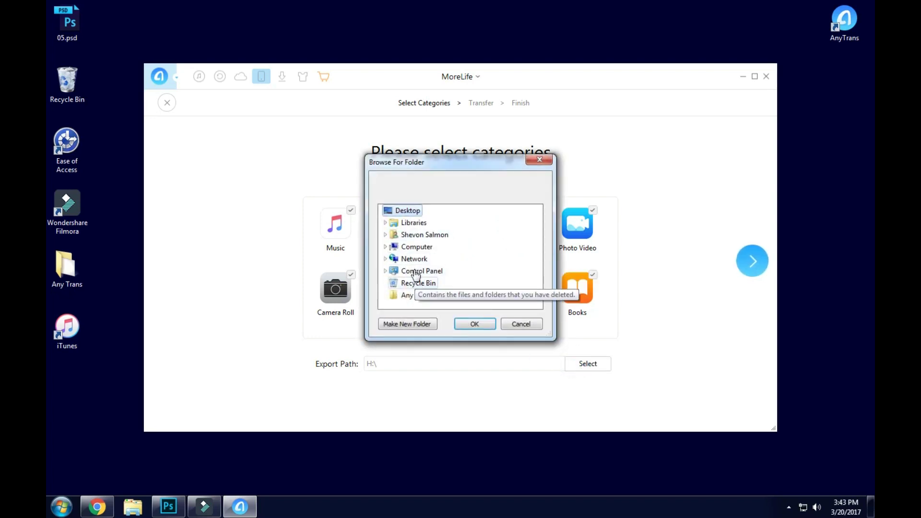
left_click(406, 210)
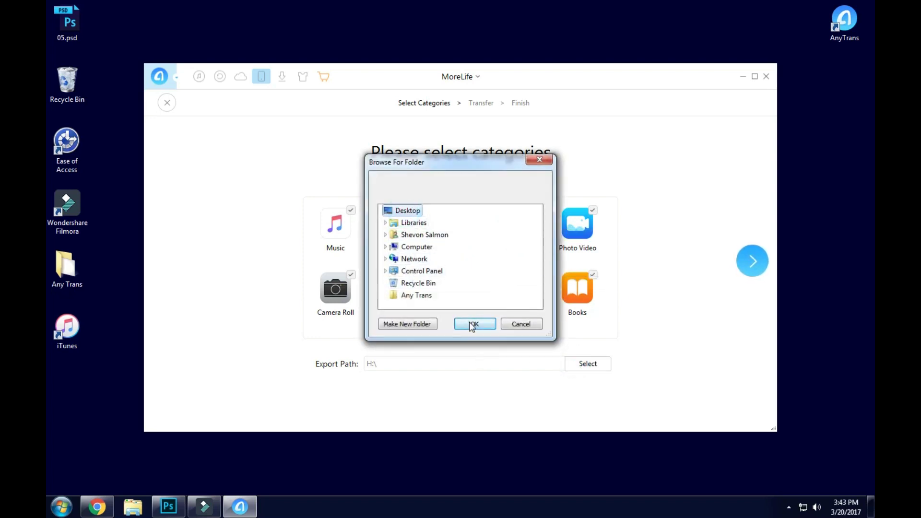
left_click(470, 325)
- Untick every category except Voice Memos and Books and start the transfer
left_click(351, 211)
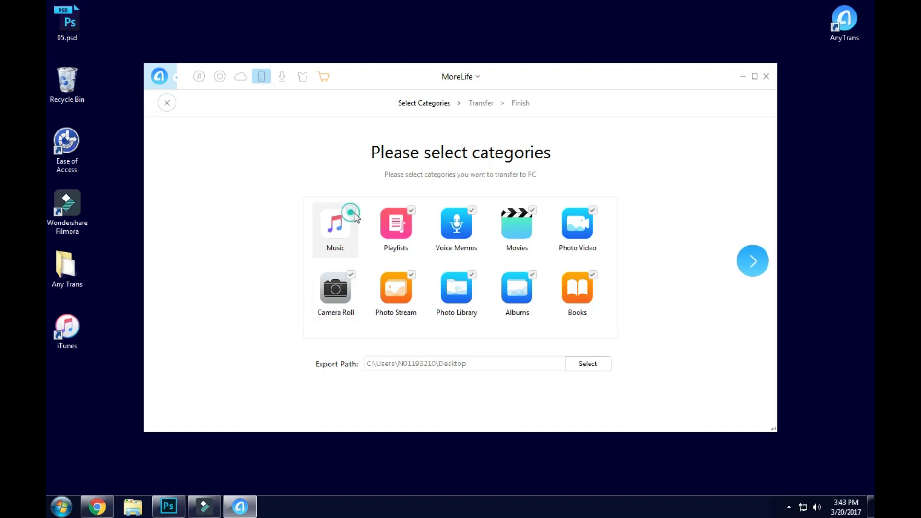
left_click(412, 210)
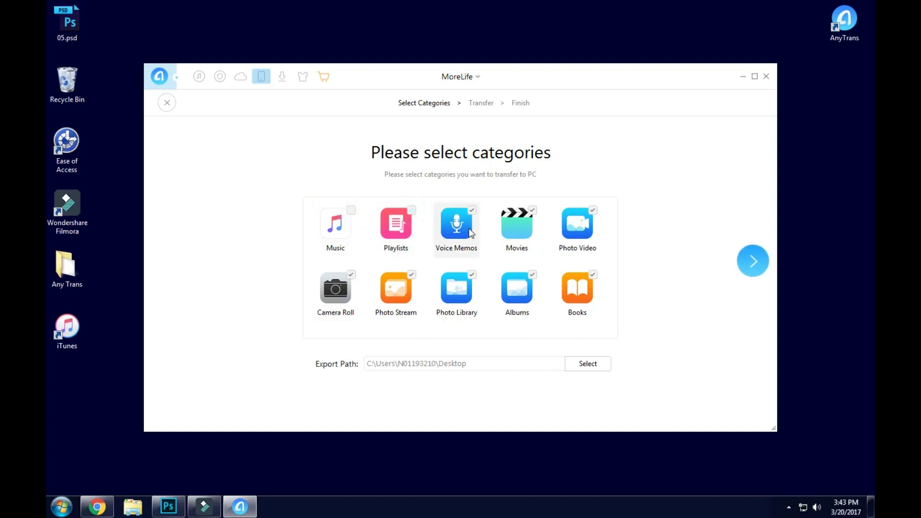
left_click(533, 213)
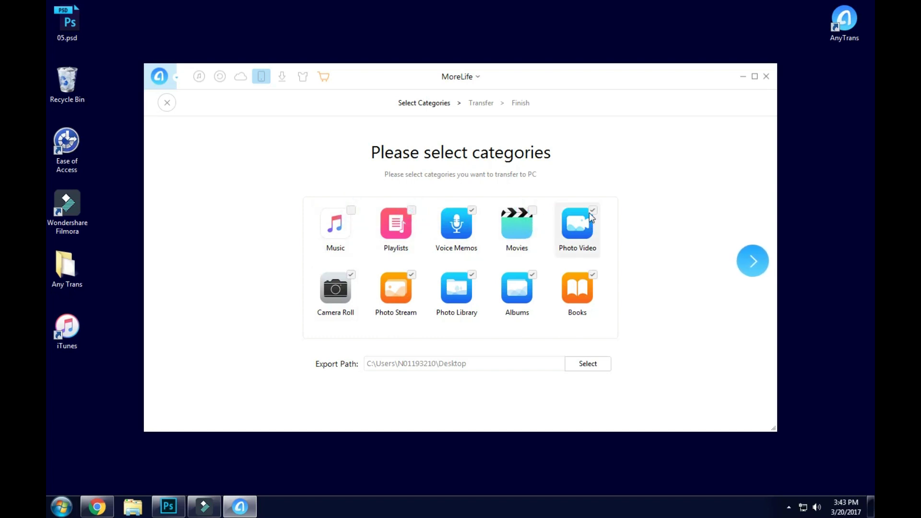
left_click(592, 212)
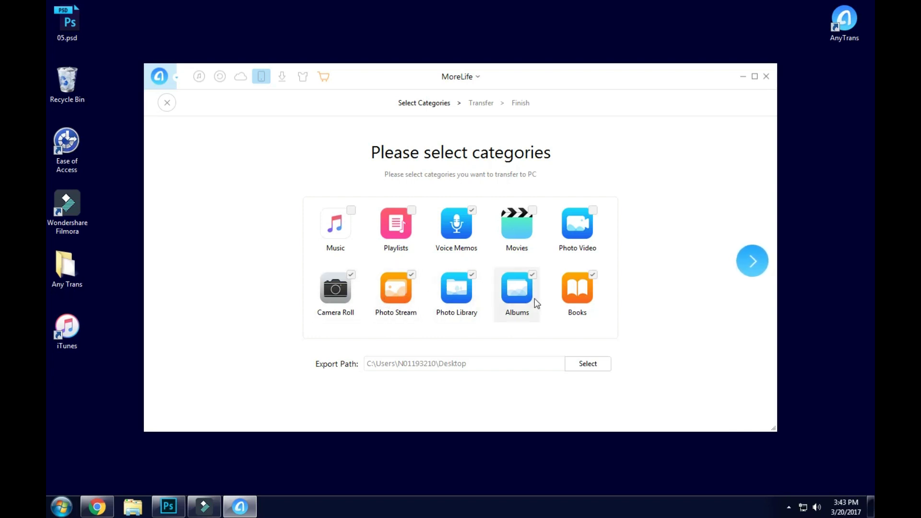
left_click(531, 275)
left_click(472, 276)
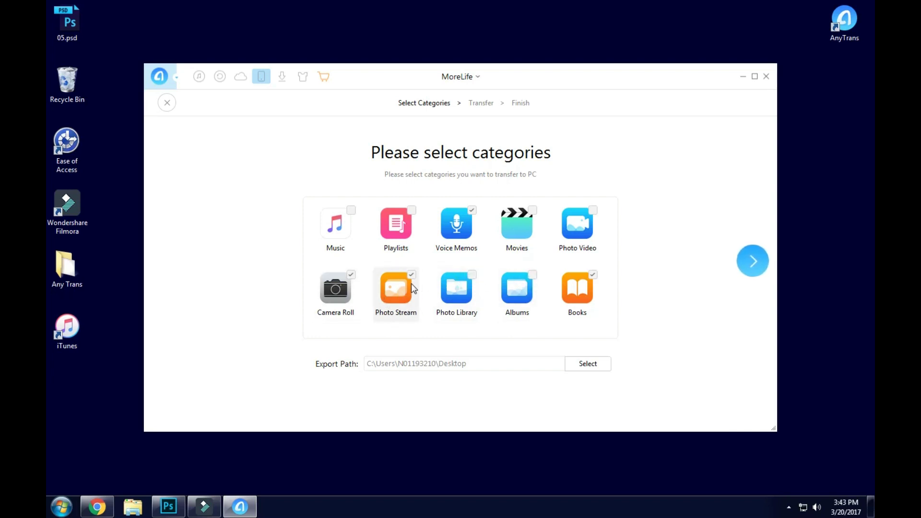
left_click(411, 275)
left_click(350, 275)
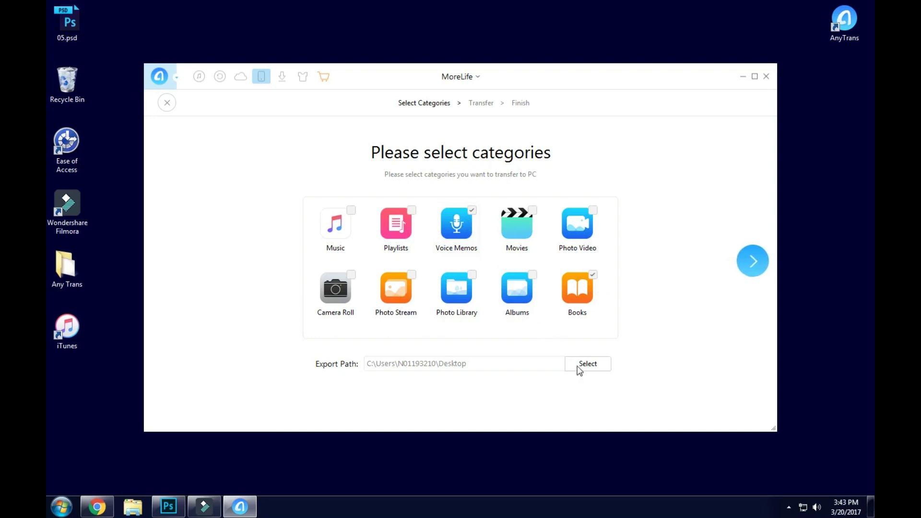
left_click(748, 273)
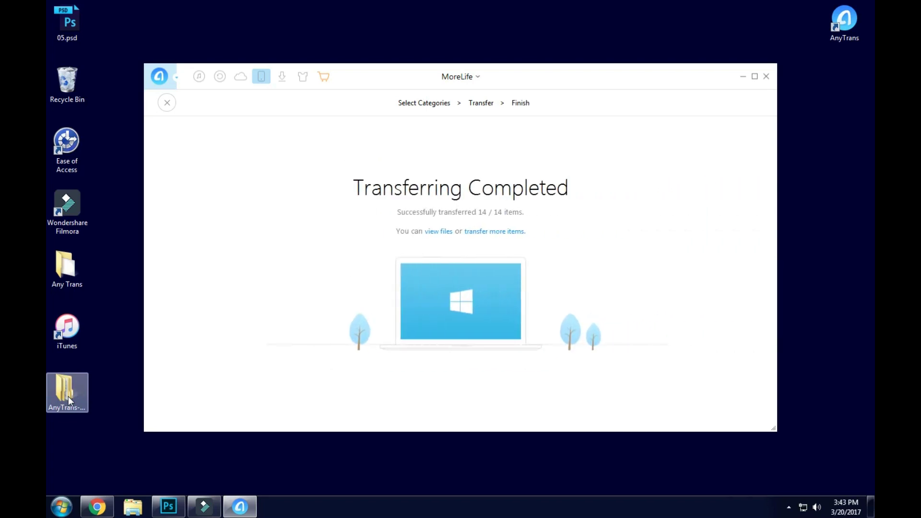
- After the 14-item transfer completes, return to transfer more items
left_click(511, 231)
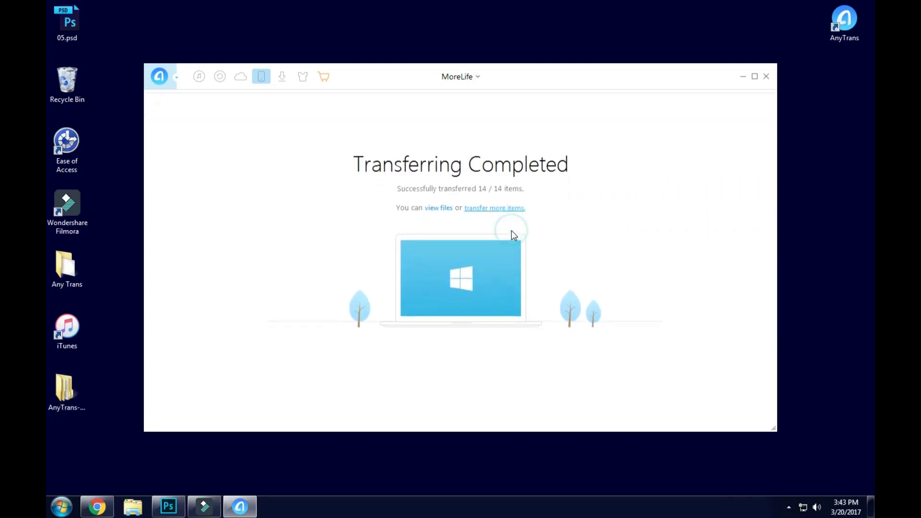
- Minimize AnyTrans and open Voice Memos inside the AnyTrans-Export-20170320 desktop folder
left_click(743, 76)
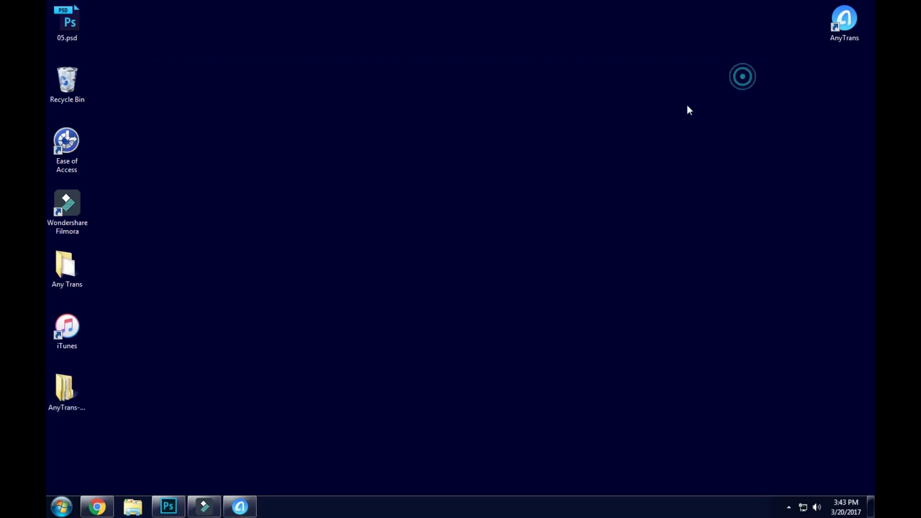
left_click_drag(69, 394, 335, 200)
double_click(333, 209)
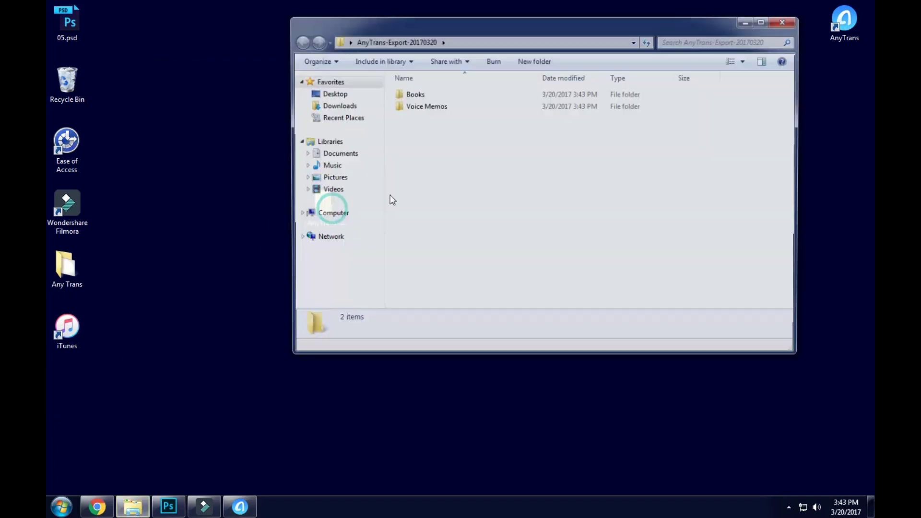
double_click(442, 108)
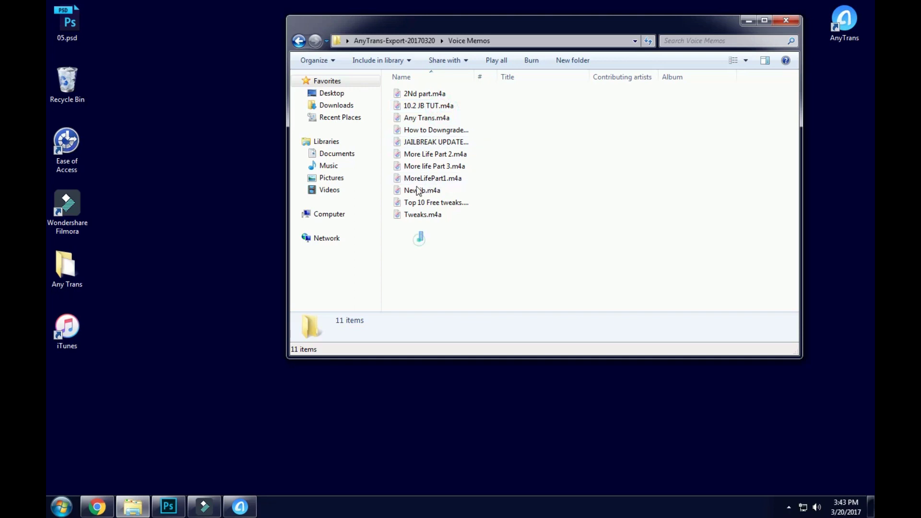
- Check the 11 exported m4a memos, then go up and open the Books folder
left_click_drag(420, 240, 402, 94)
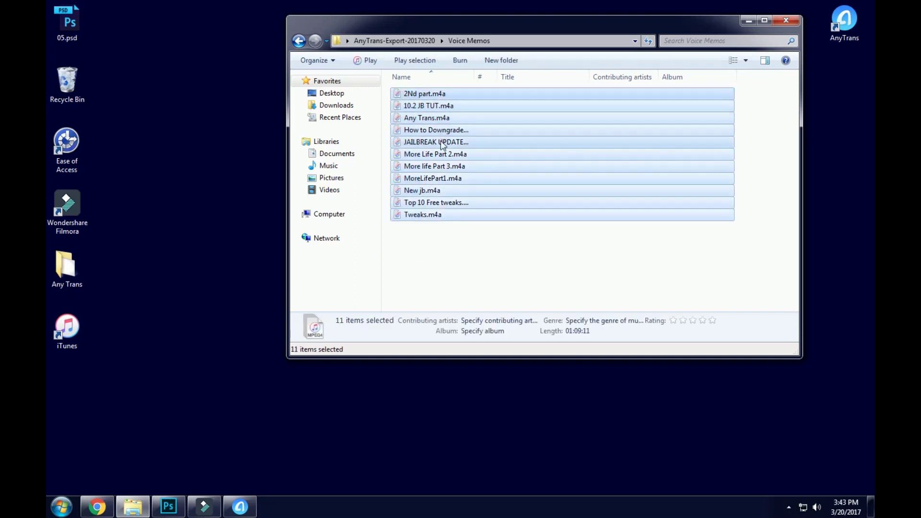
left_click(432, 118)
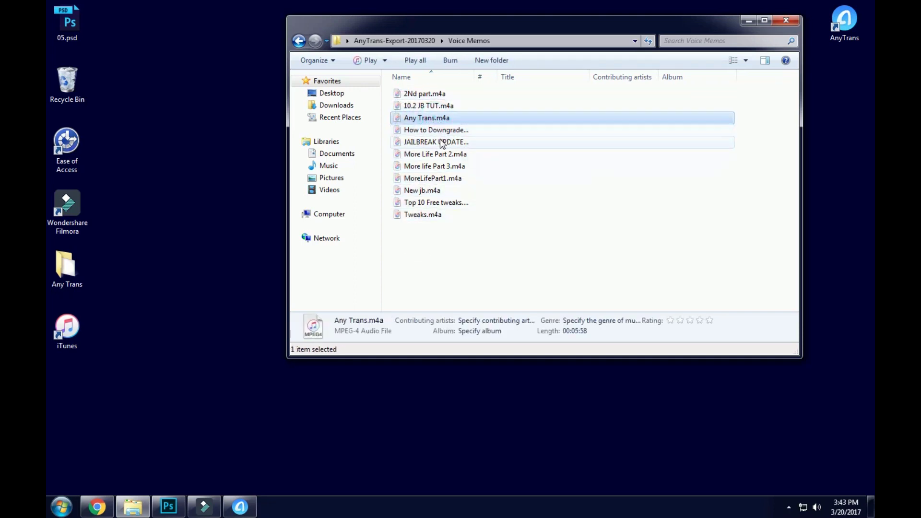
left_click(439, 131)
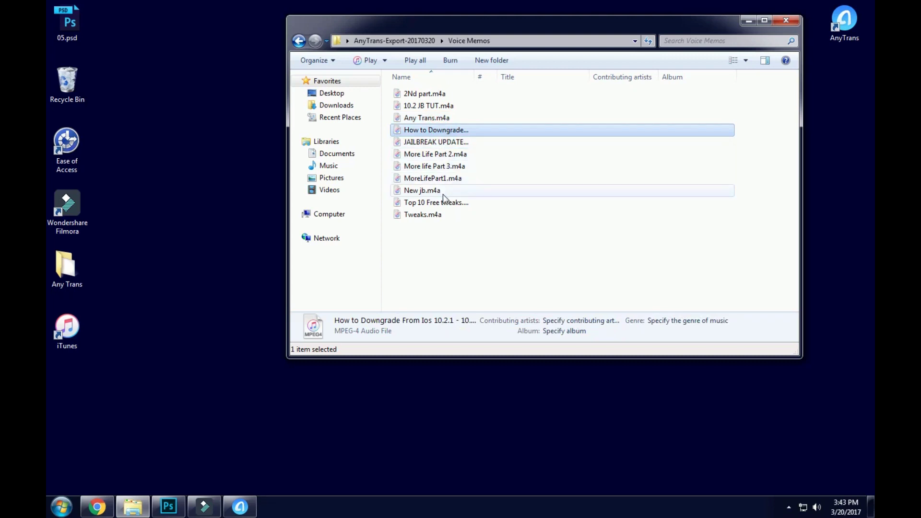
left_click(438, 216)
left_click(428, 99)
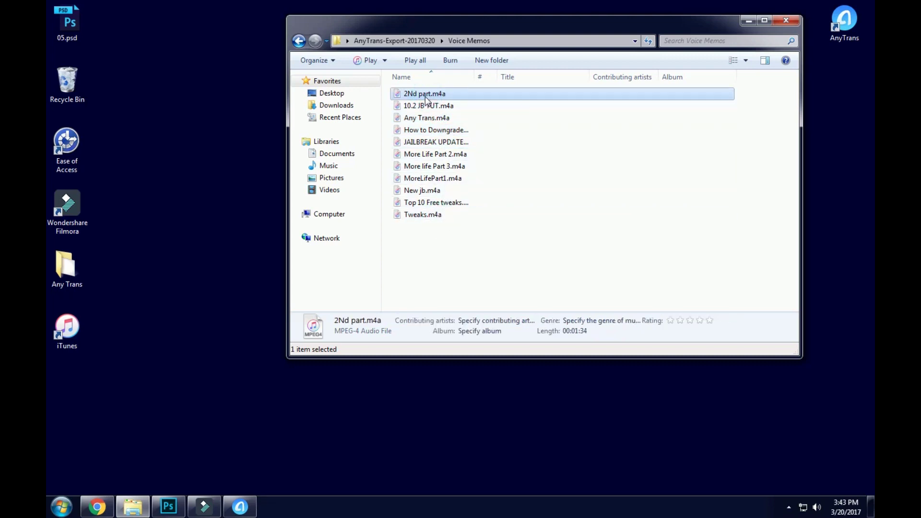
key("BackSpace")
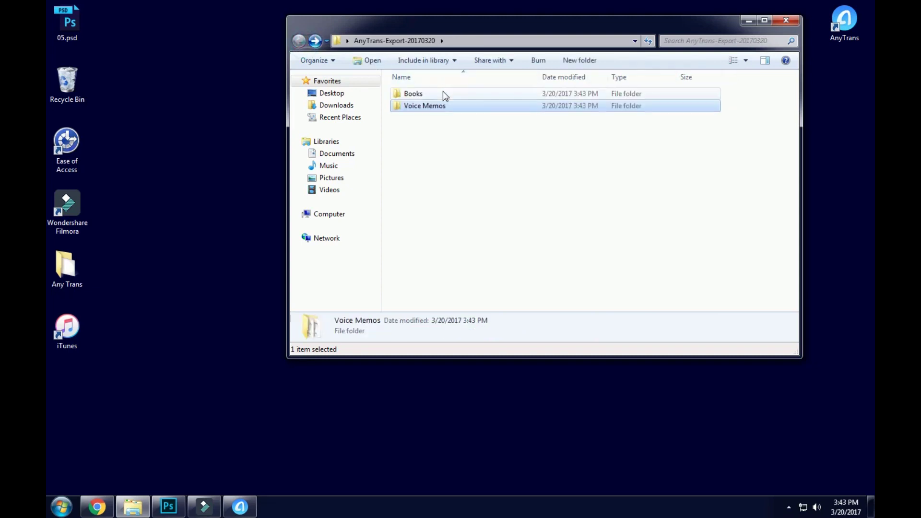
double_click(442, 94)
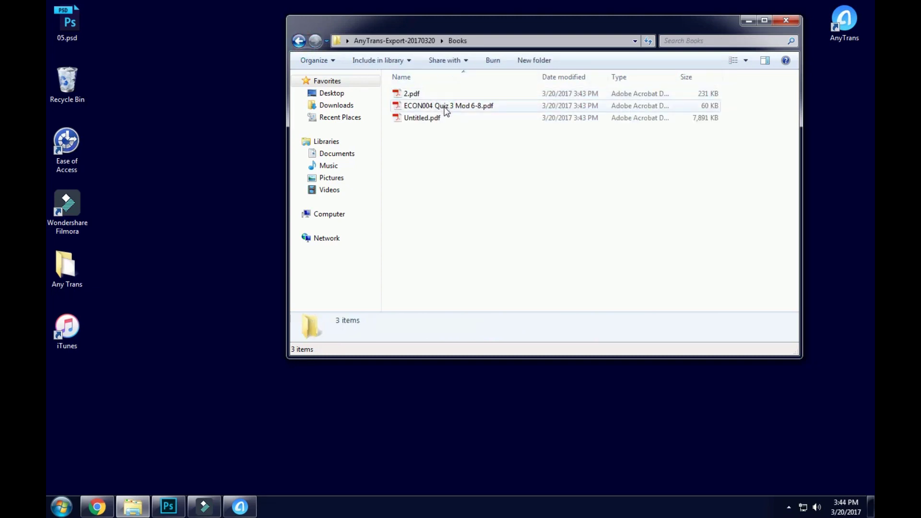
- Open ECON004 Quiz 3 Mod 6-8.pdf in Acrobat, scroll through it, and close it
double_click(446, 106)
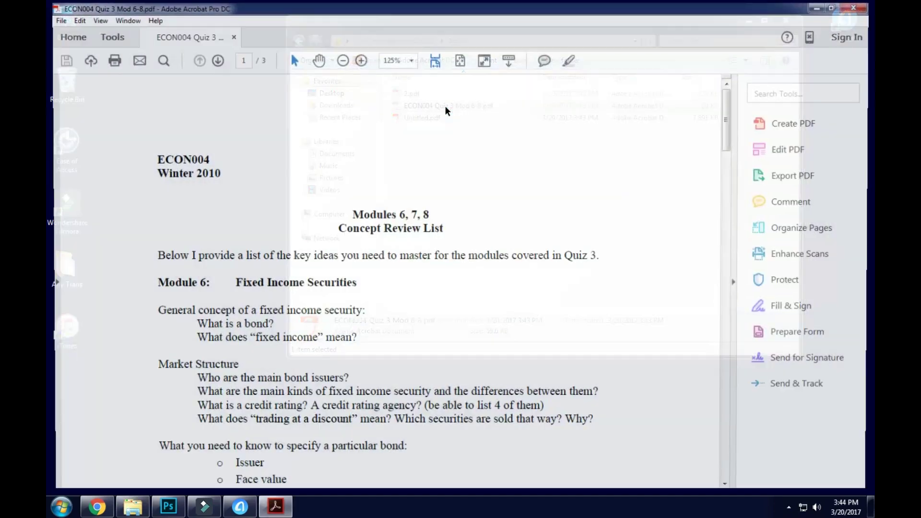
scroll(318, 206, "down", 10)
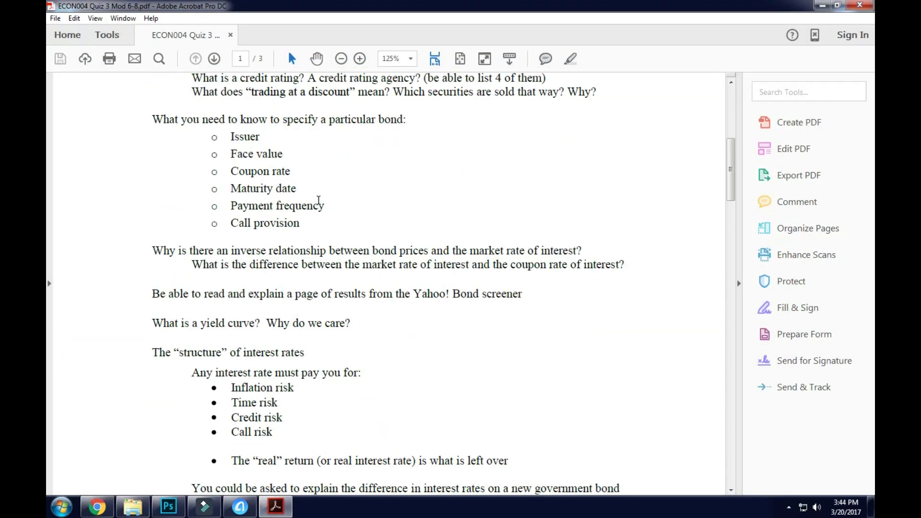
scroll(322, 205, "up", 4)
scroll(319, 201, "up", 6)
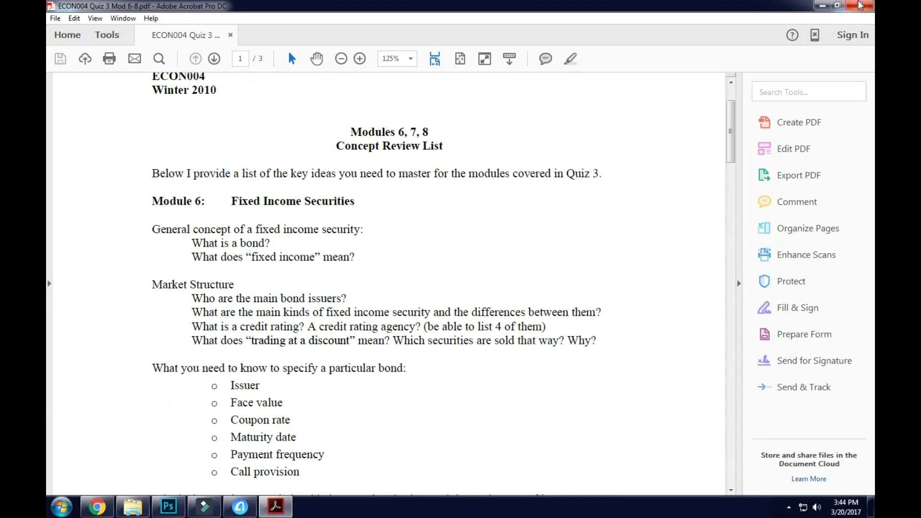
left_click(860, 5)
- Scroll through the 53-page Untitled.pdf in Acrobat, then minimize Acrobat to reveal the export folder
double_click(484, 118)
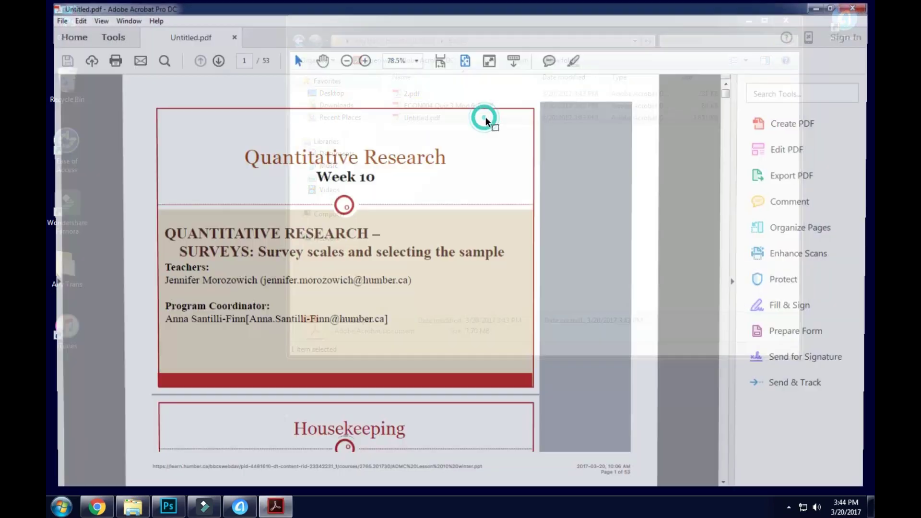
scroll(268, 253, "down", 15)
scroll(267, 253, "down", 20)
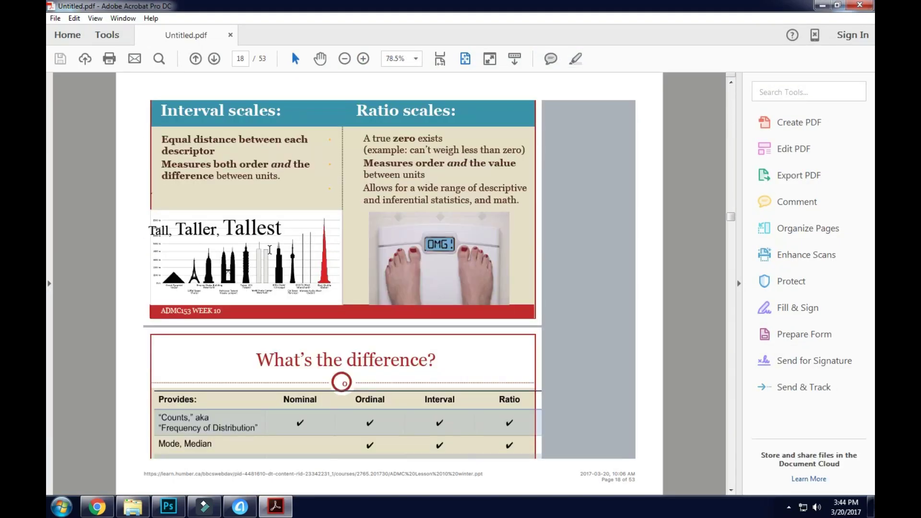
scroll(269, 250, "down", 18)
scroll(269, 250, "down", 18)
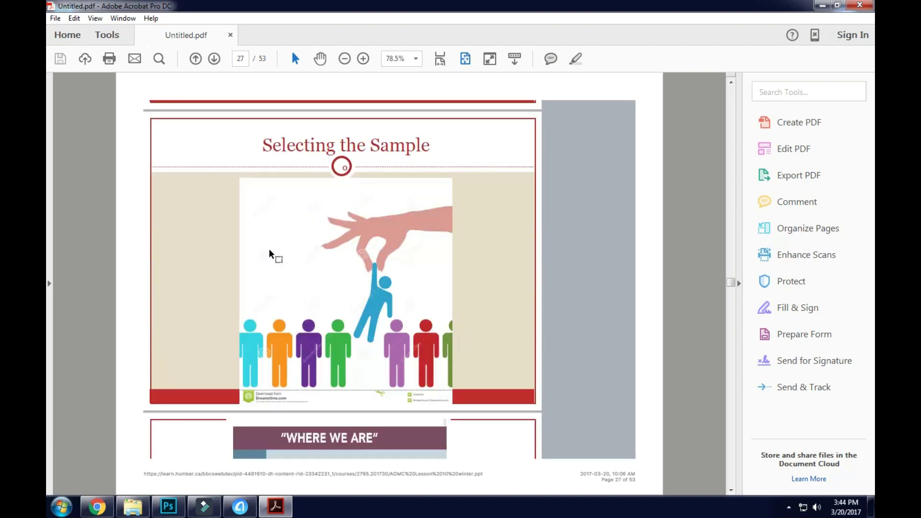
scroll(270, 250, "down", 8)
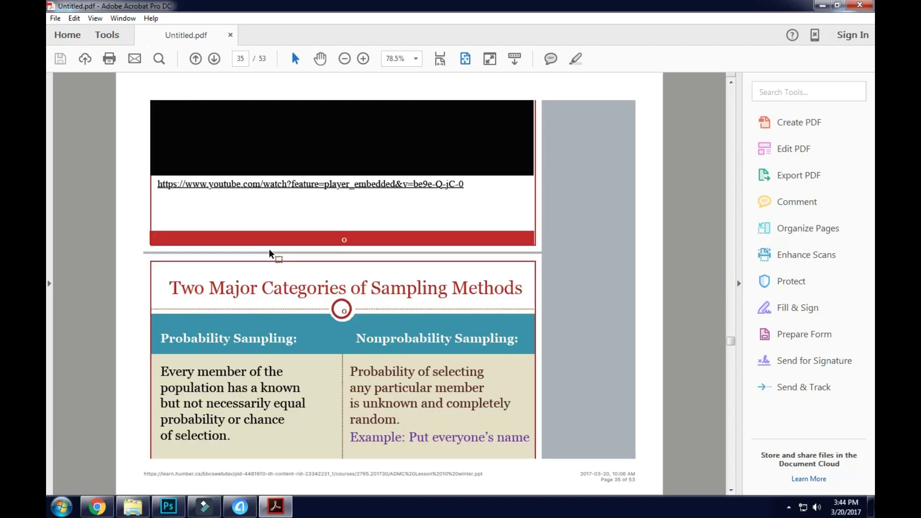
left_click(826, 6)
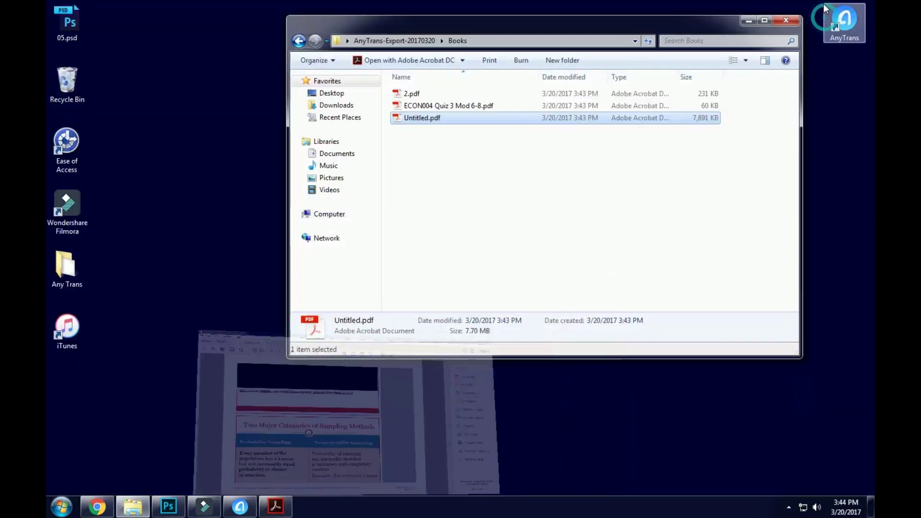
- Close the Books folder and return to AnyTrans's grid of iOS content categories
left_click(790, 22)
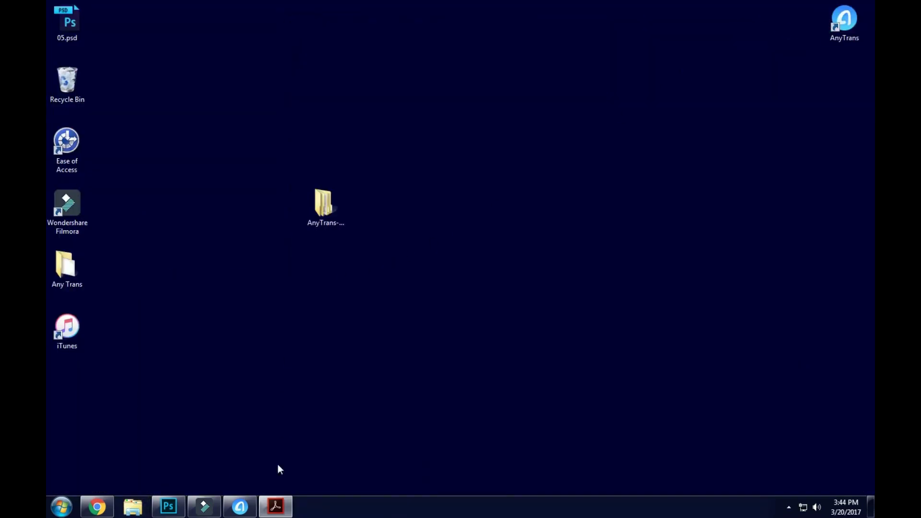
left_click(247, 512)
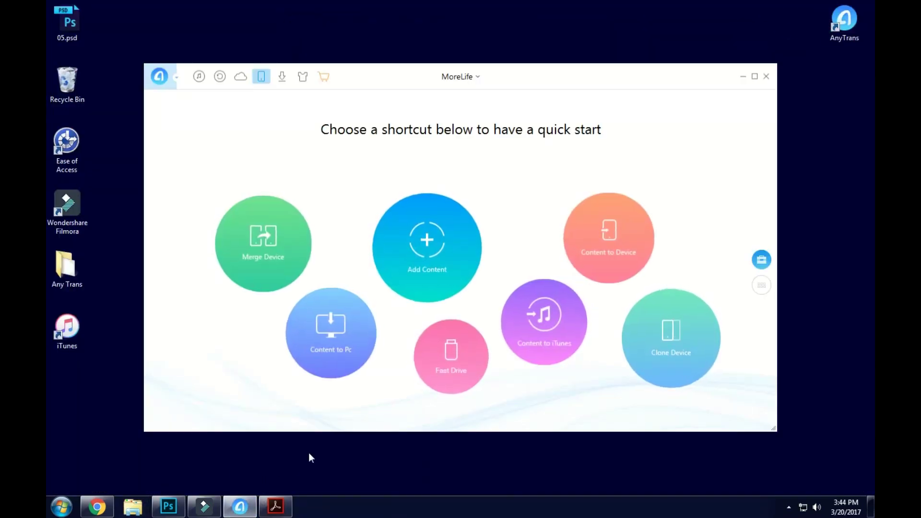
left_click(760, 287)
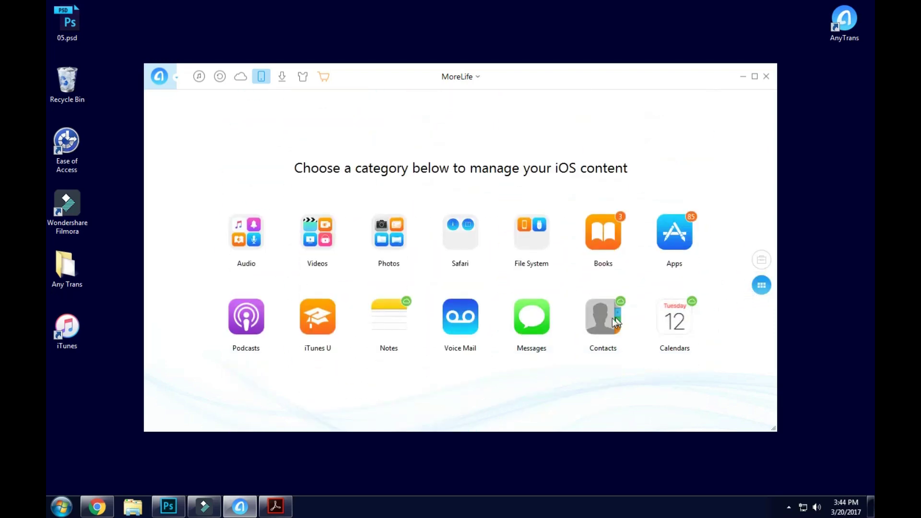
- Try the Notes category, dismiss its iCloud Notes warning, and expand the Safari options
left_click(390, 312)
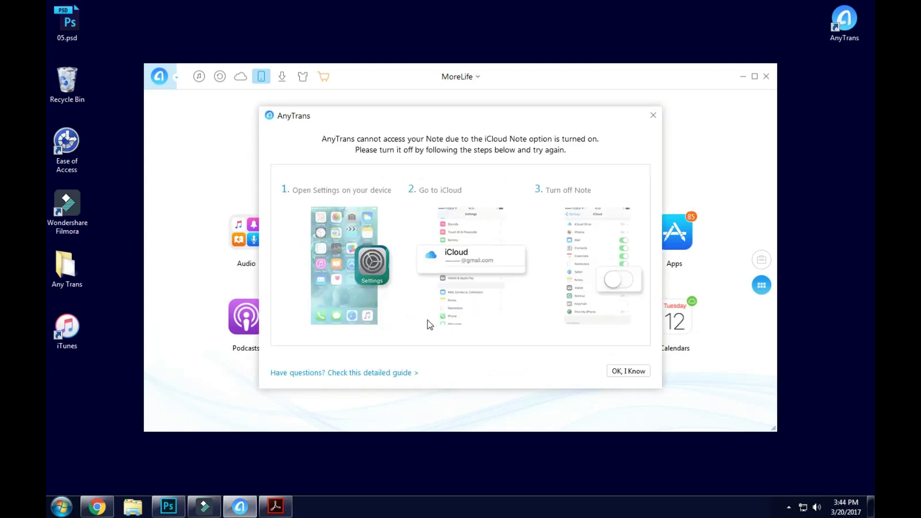
key("Escape")
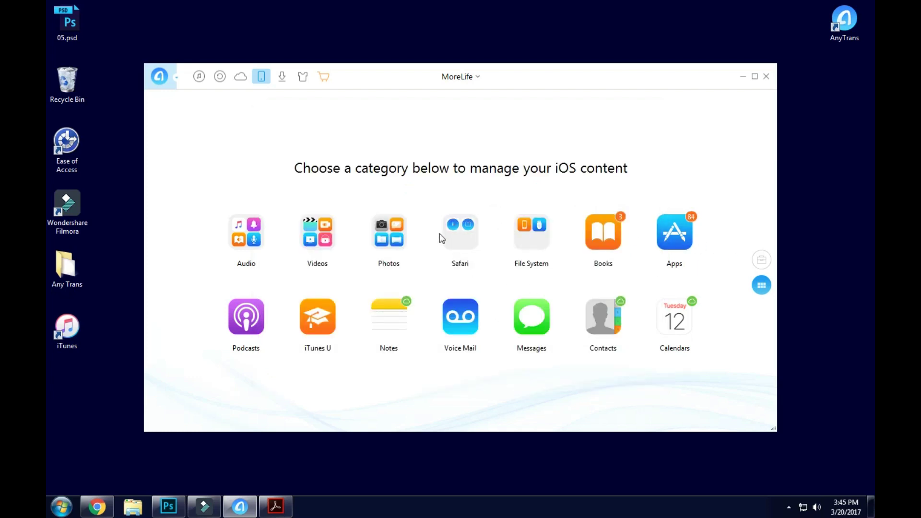
left_click(457, 234)
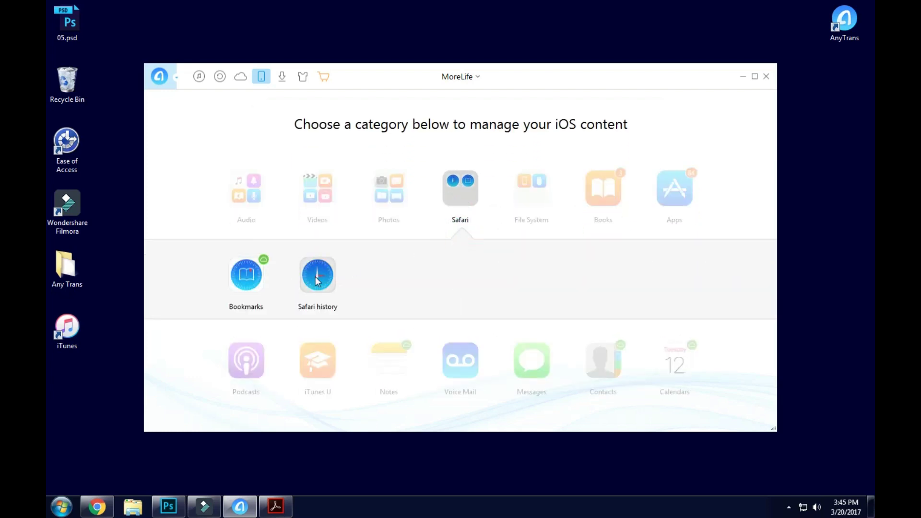
- Collapse Safari, peek at Photos > Photo Library's 2 items, then open the 261-photo Camera Roll
left_click(460, 204)
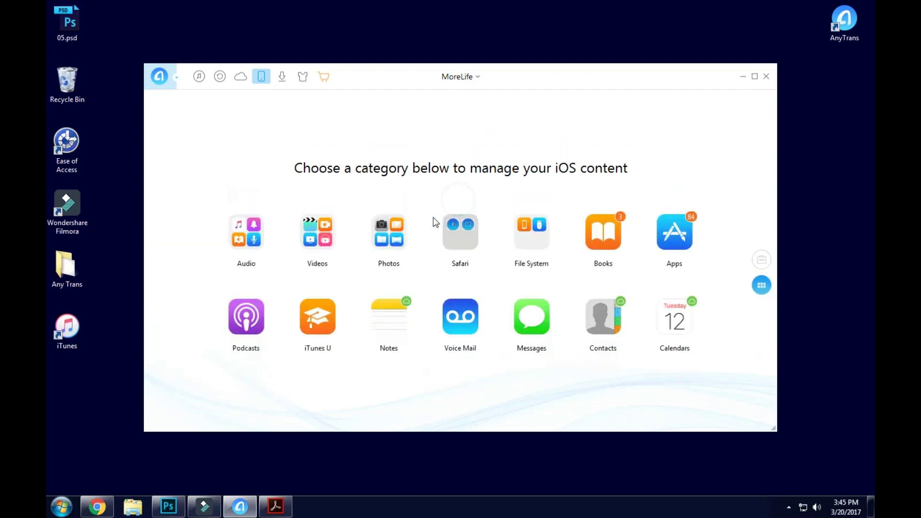
left_click(388, 232)
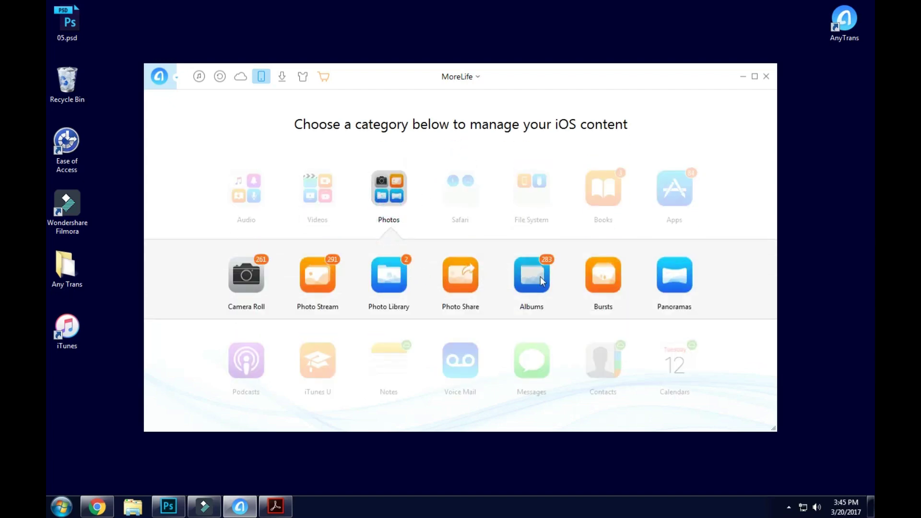
left_click(386, 278)
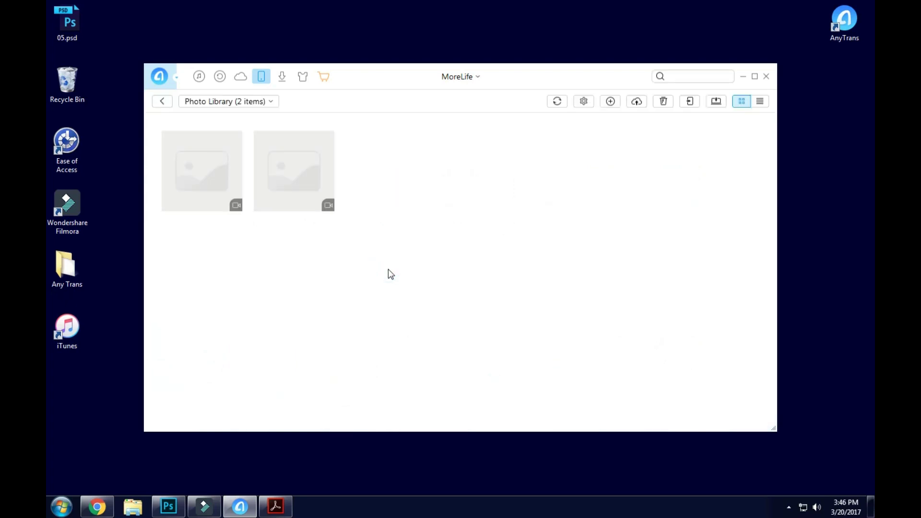
left_click(163, 102)
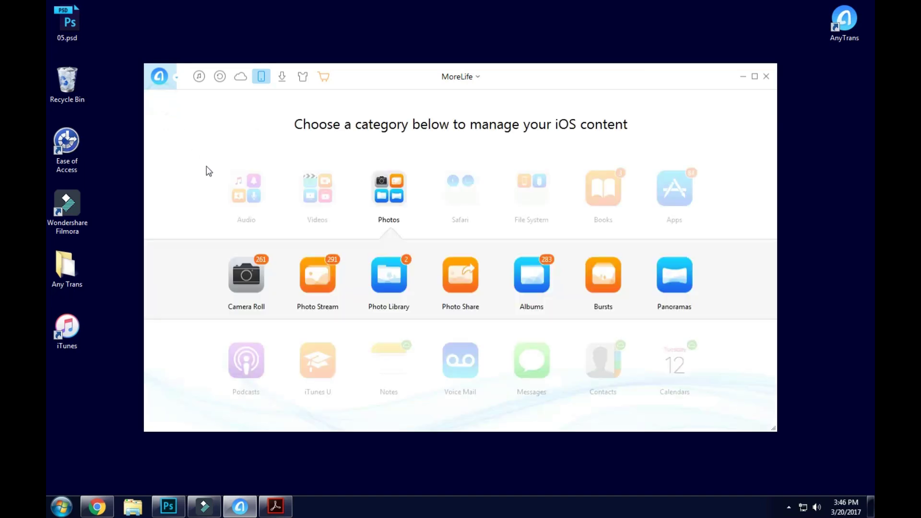
left_click(246, 283)
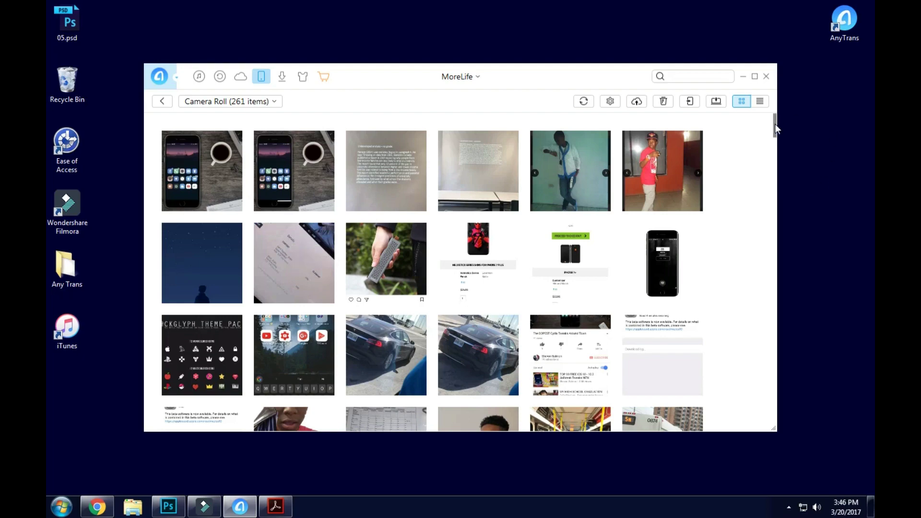
- Scroll the Camera Roll, tick the HAPPY JAMAICA DAY photo (IMG_1119.JPG), and try sending it to another device
scroll(773, 154, "down", 5)
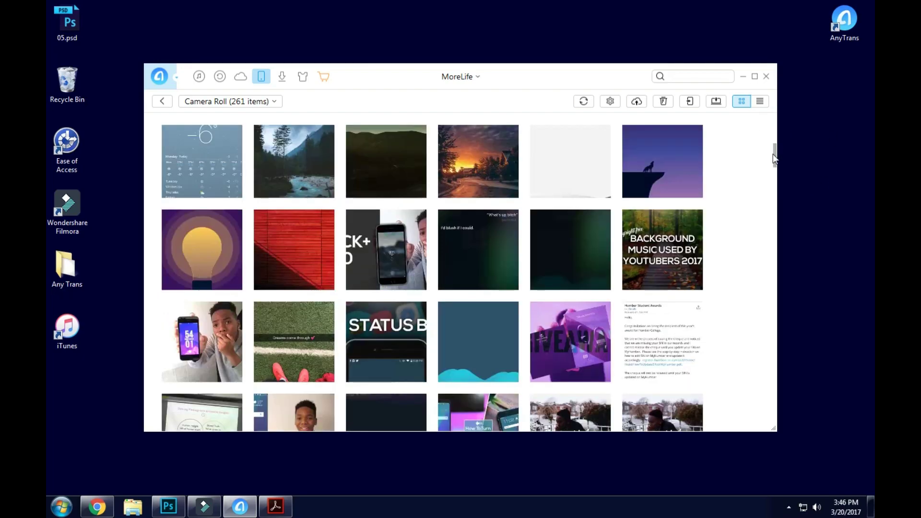
scroll(448, 304, "down", 3)
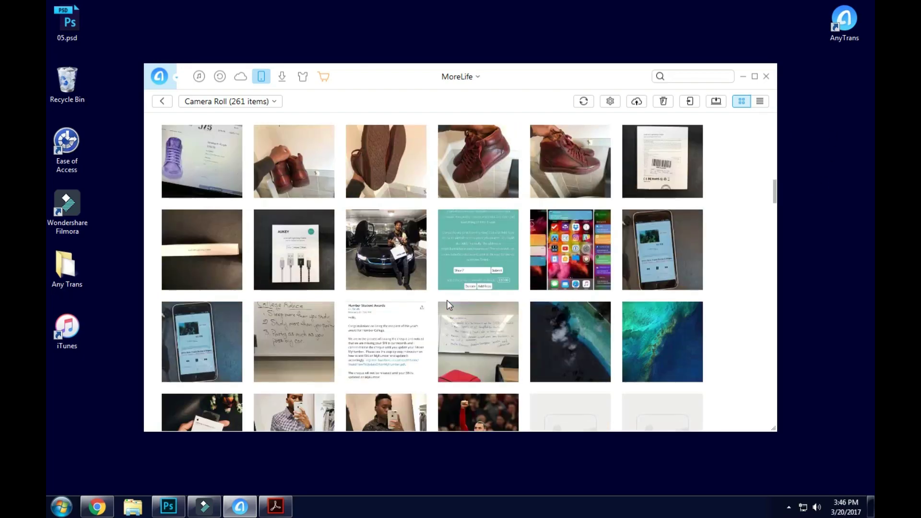
scroll(447, 301, "down", 3)
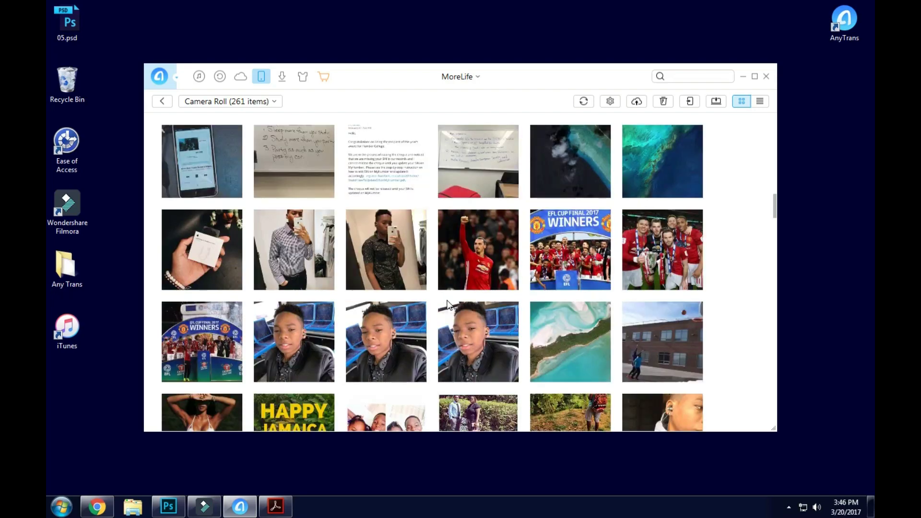
scroll(447, 300, "down", 3)
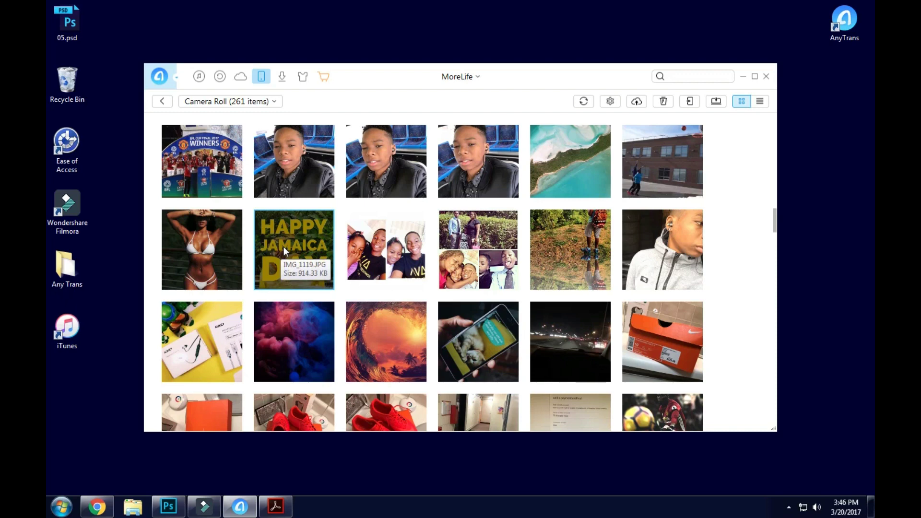
left_click_drag(283, 247, 309, 223)
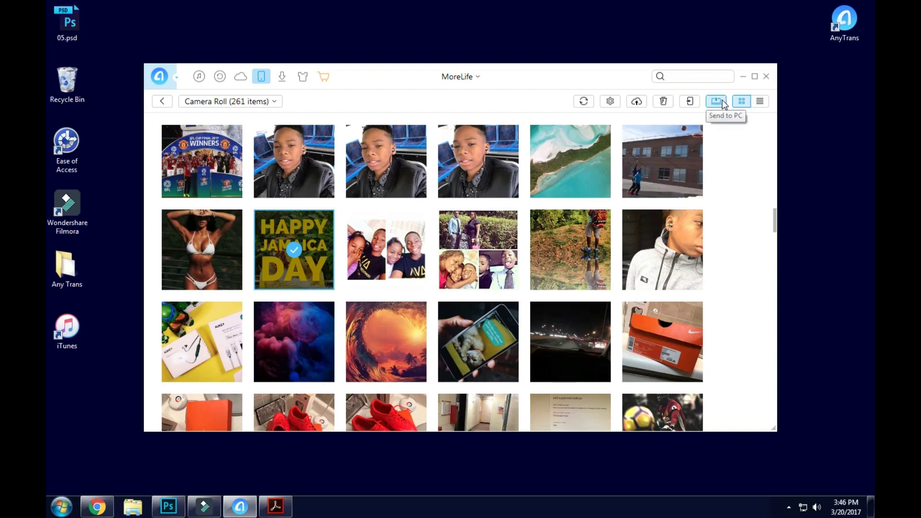
left_click(686, 104)
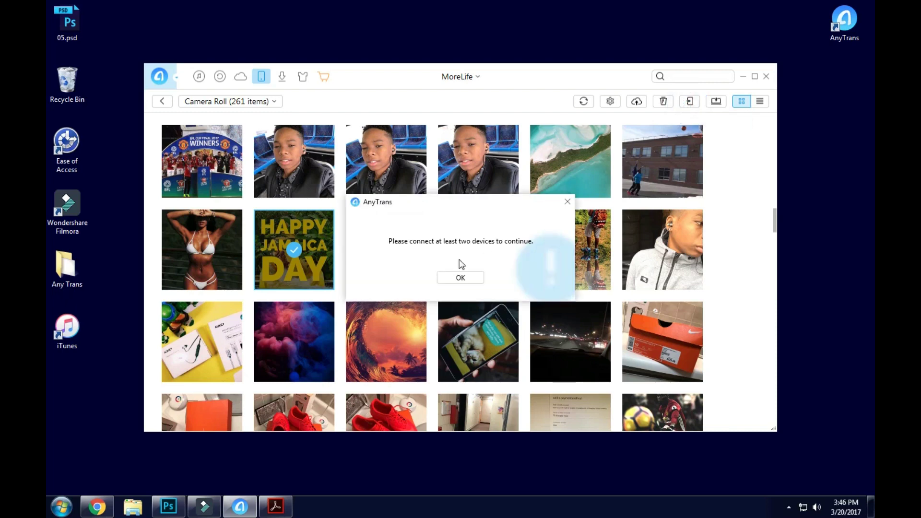
- Dismiss the two-devices warning and send the HAPPY JAMAICA DAY photo to the PC under the free trial
left_click(569, 203)
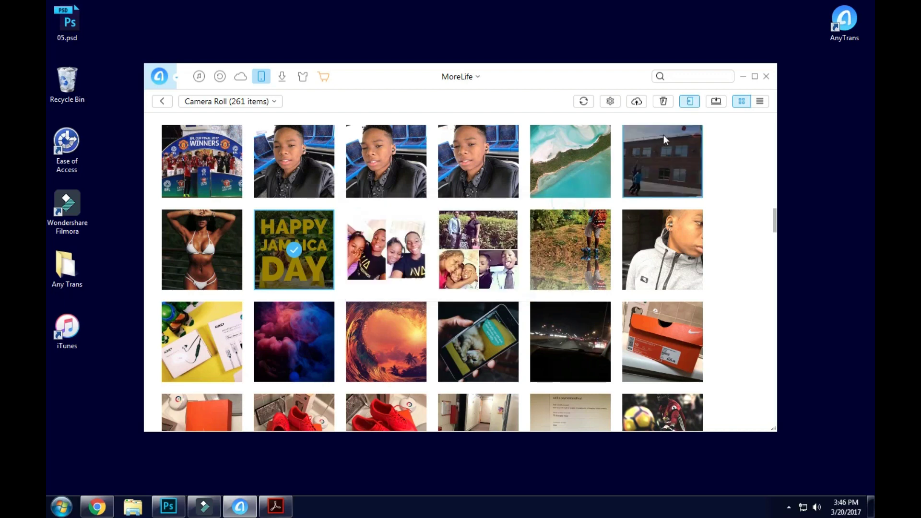
left_click(714, 101)
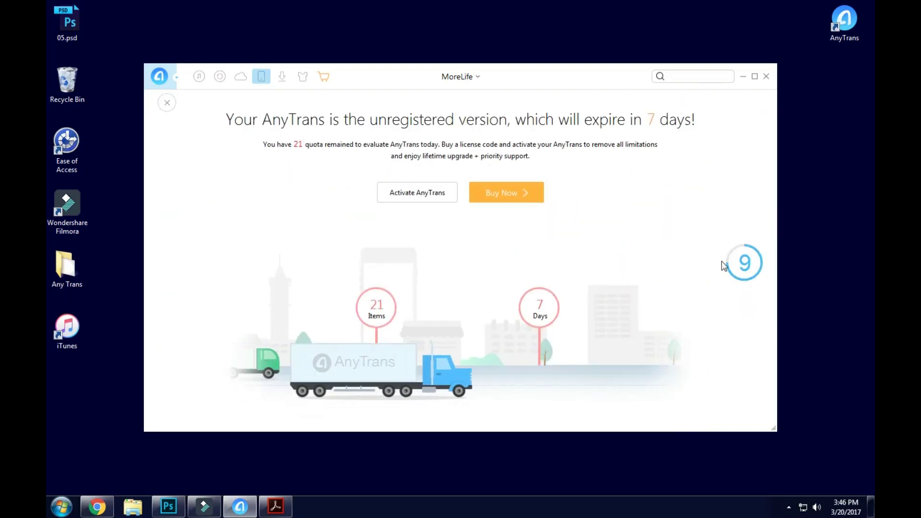
left_click(743, 266)
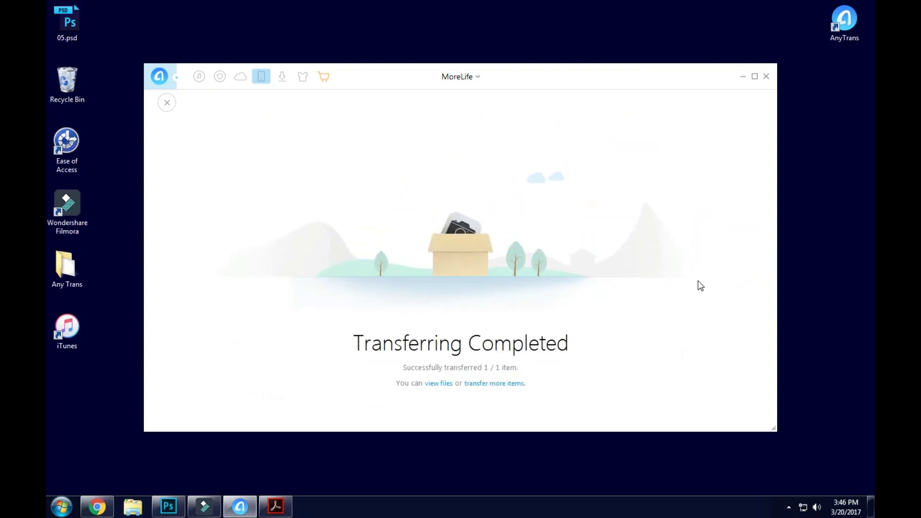
- Return to the iOS category overview via 'transfer more items' and the Back arrow
left_click(480, 384)
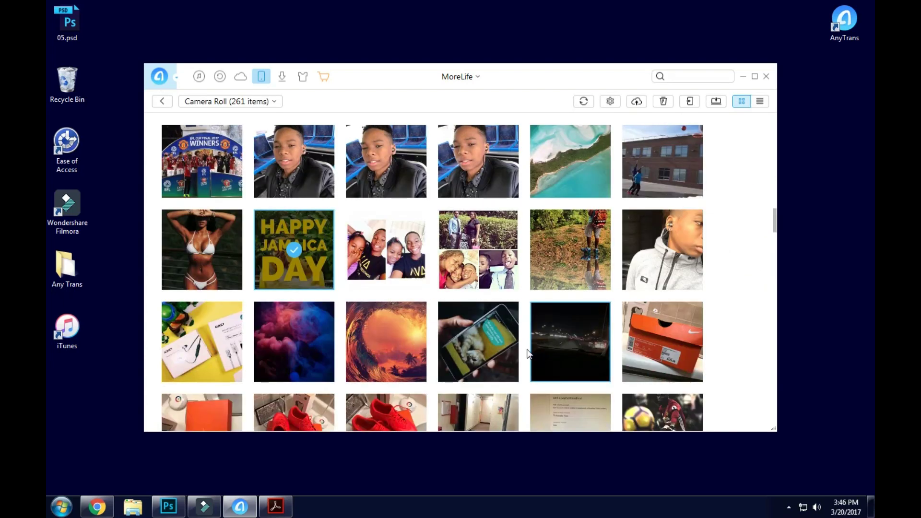
scroll(491, 237, "down", 2)
left_click(162, 101)
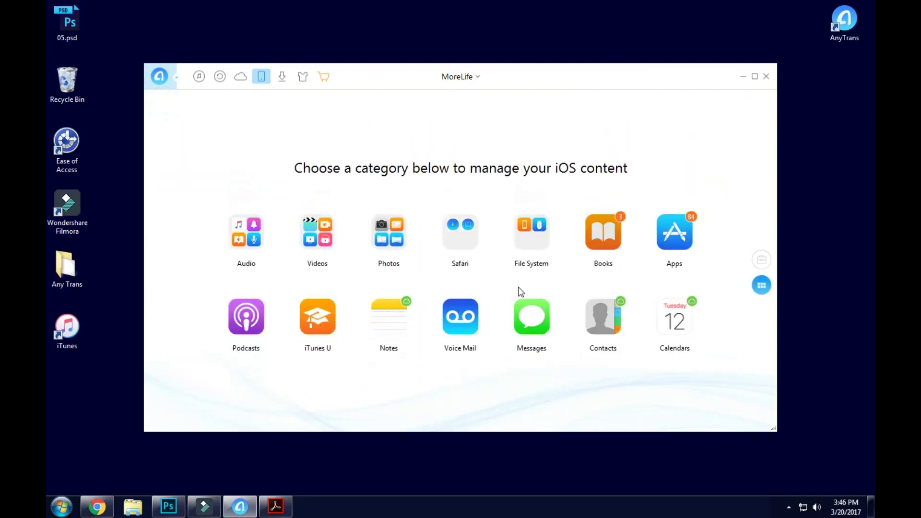
- Open Audio > Music and browse the iPhone's song list
left_click(246, 232)
left_click(265, 274)
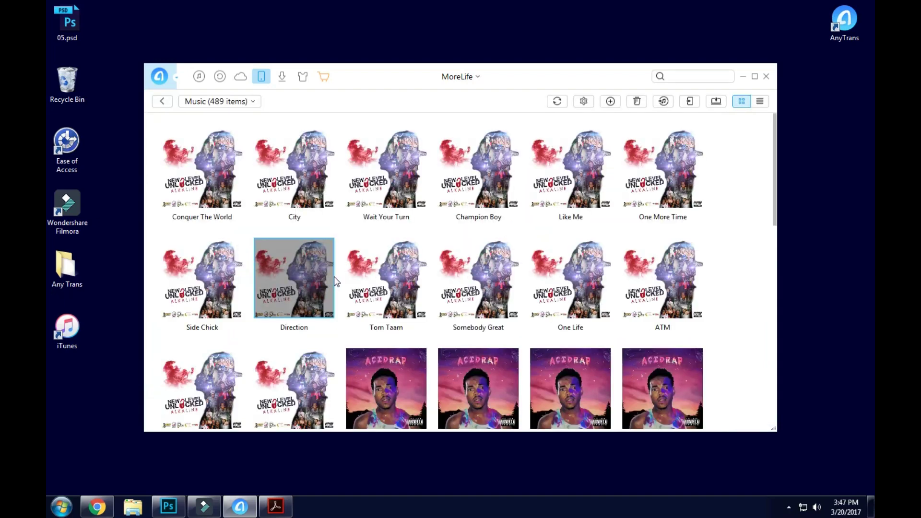
scroll(355, 264, "down", 3)
scroll(361, 266, "down", 10)
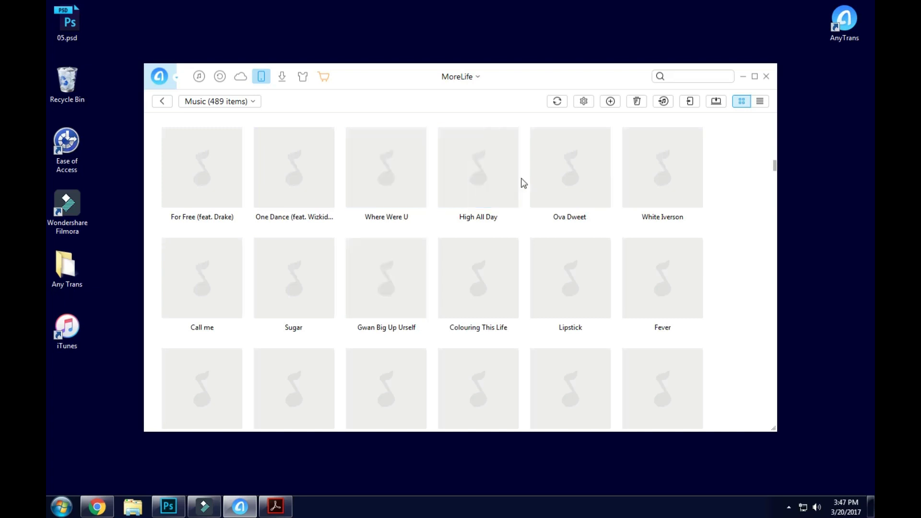
scroll(403, 212, "up", 5)
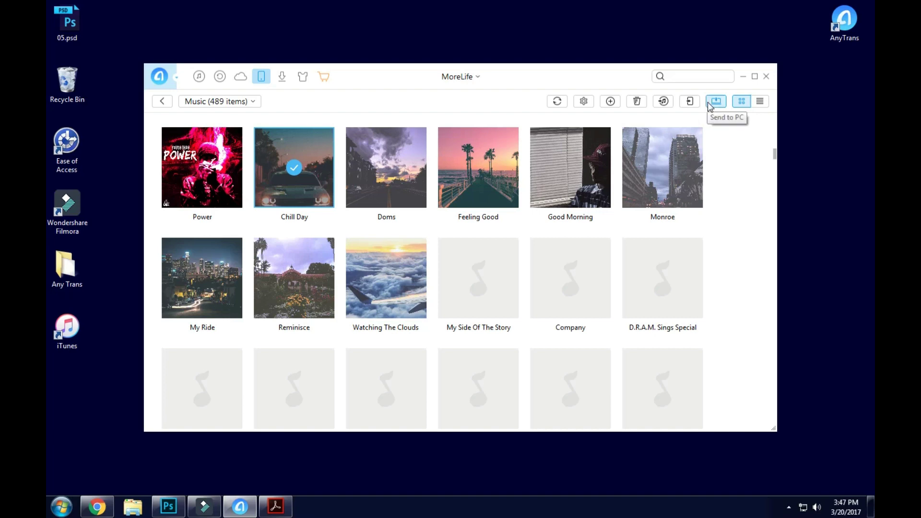
- Send Chill Day to the PC, dismissing the two-devices warning and continuing under the free trial
left_click(691, 105)
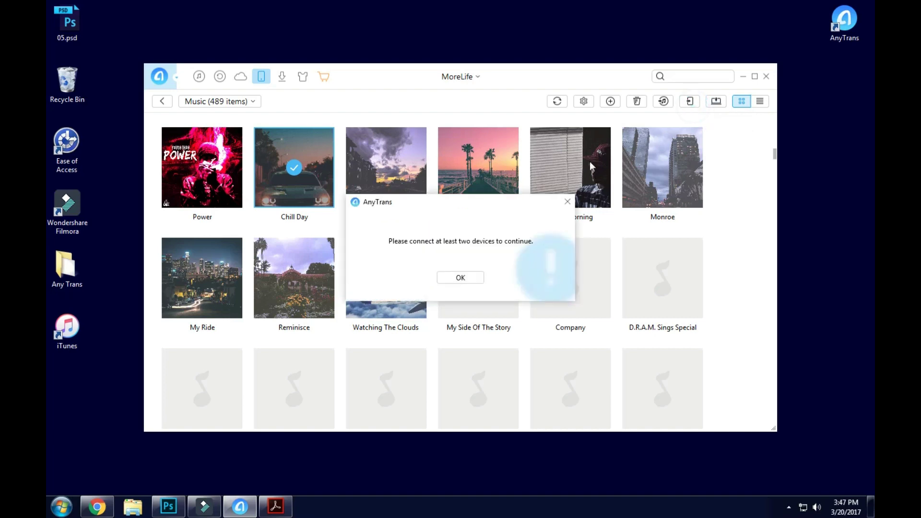
left_click(460, 277)
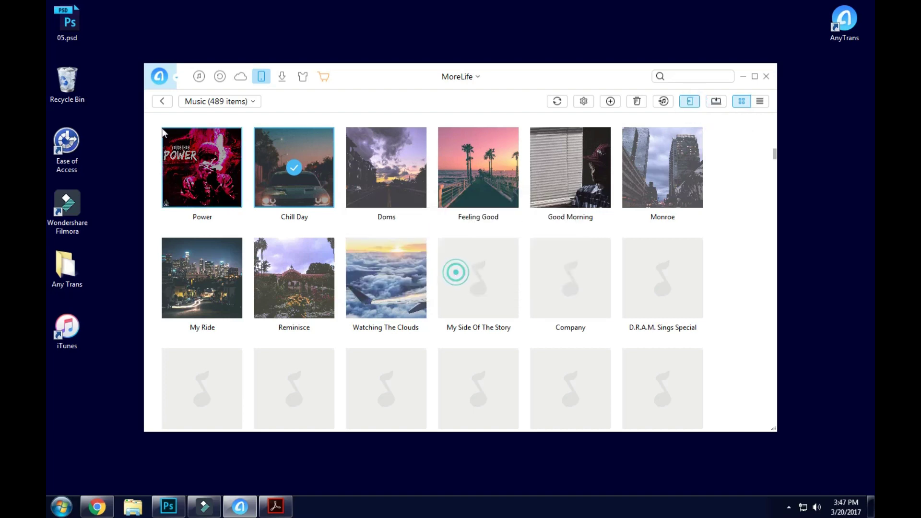
left_click(717, 106)
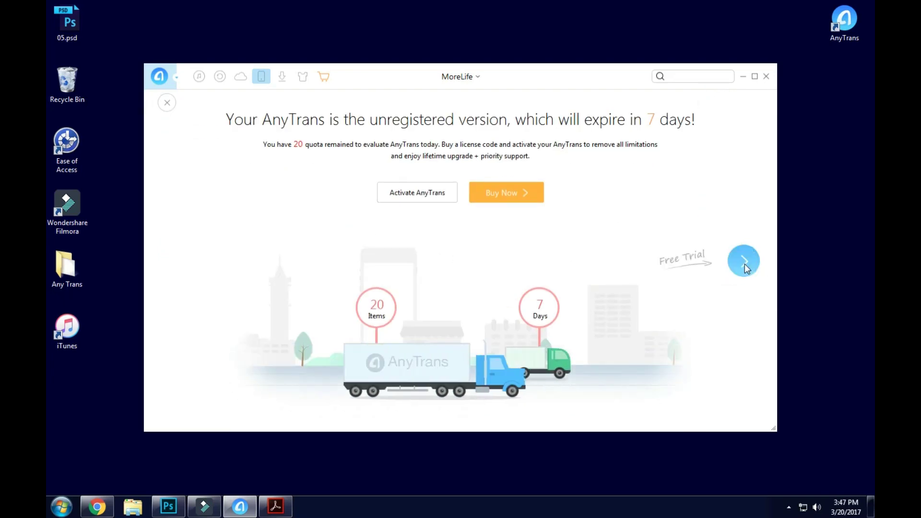
left_click(745, 263)
- View the exported files, check Books, and move IMG_1119.JPG from Camera Roll onto the desktop
left_click(437, 368)
double_click(411, 93)
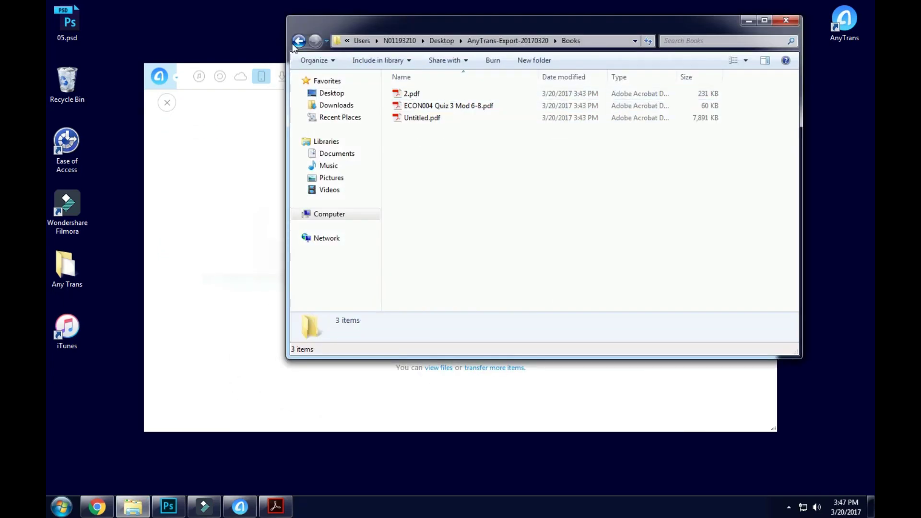
left_click(298, 41)
double_click(418, 106)
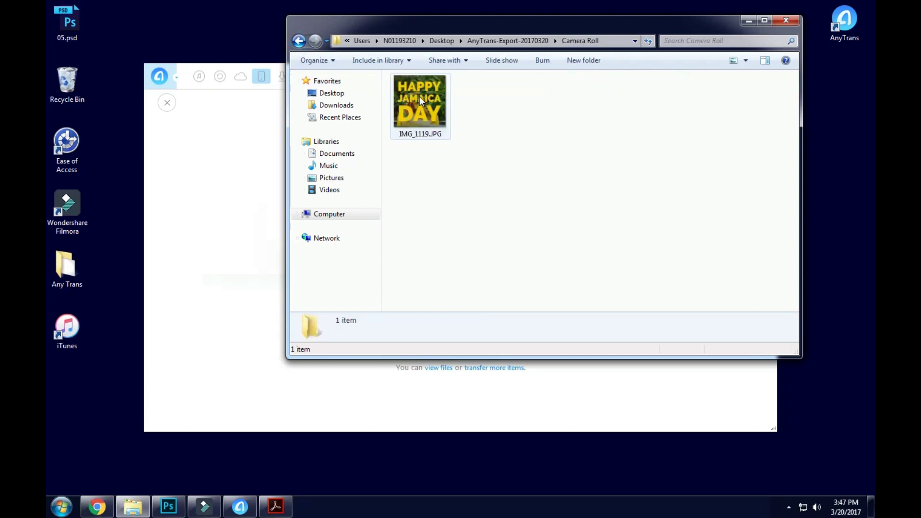
left_click_drag(420, 97, 204, 30)
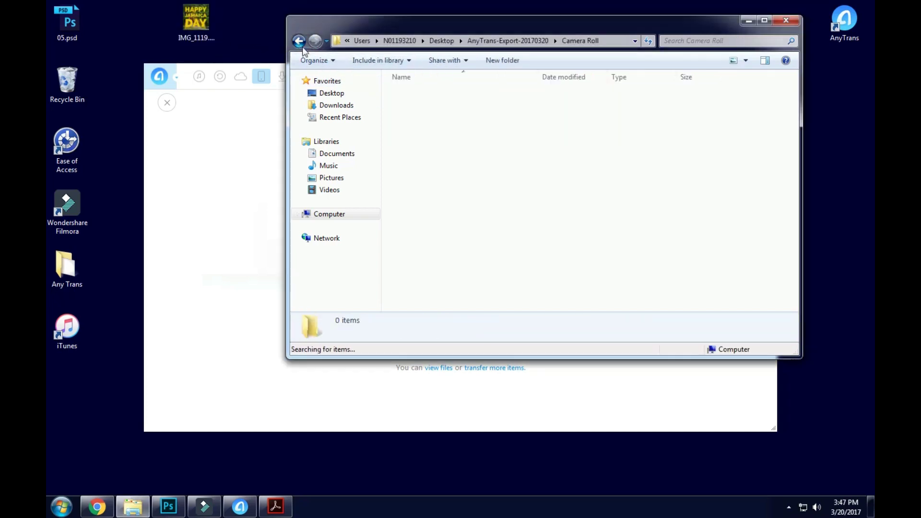
- Move Chill Day.mp3 from Music onto the desktop, check Voice Memos, and close Explorer
left_click(300, 44)
double_click(416, 117)
left_click_drag(417, 93, 267, 39)
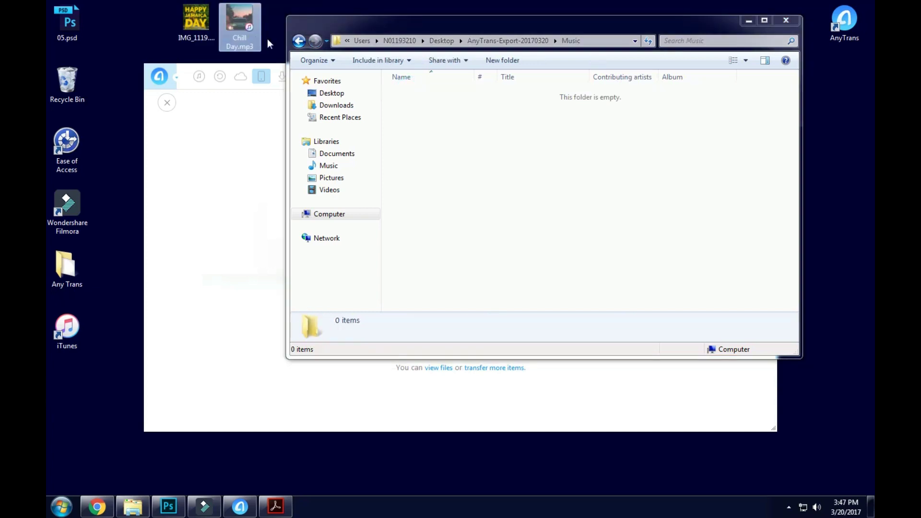
left_click(298, 41)
double_click(437, 130)
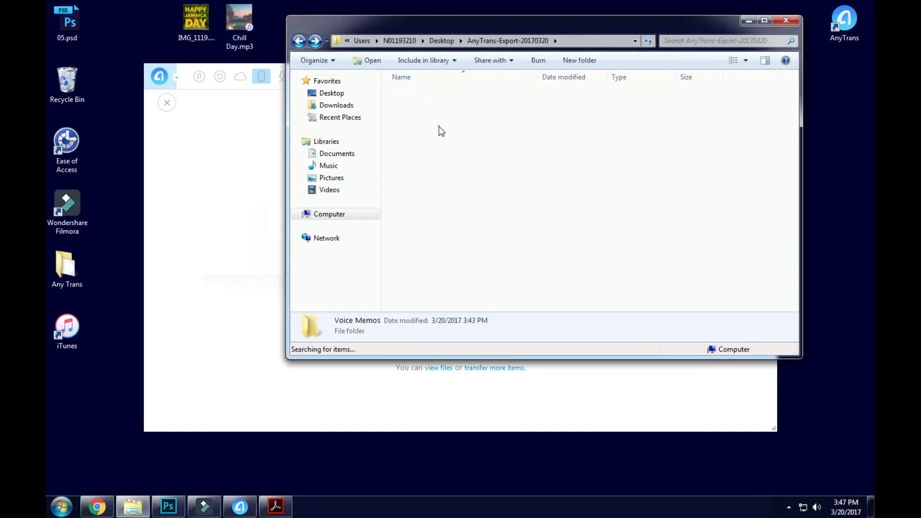
left_click(298, 42)
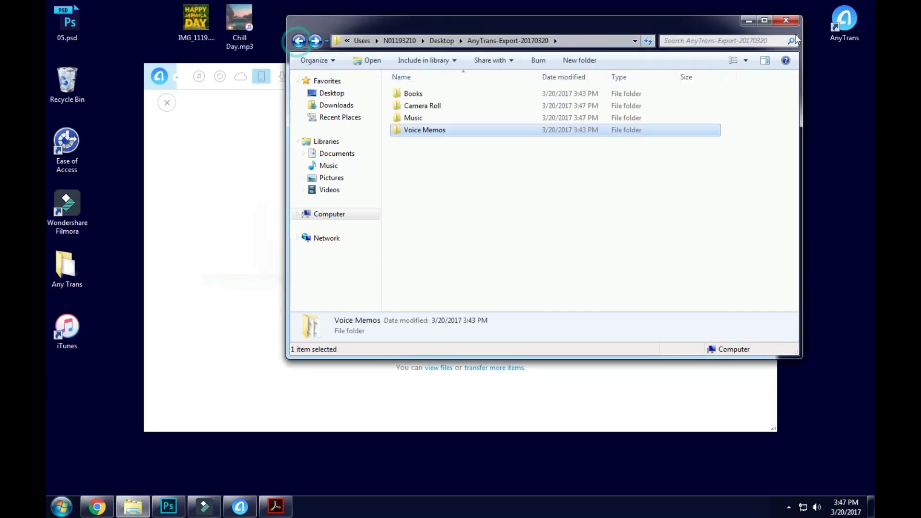
left_click(787, 20)
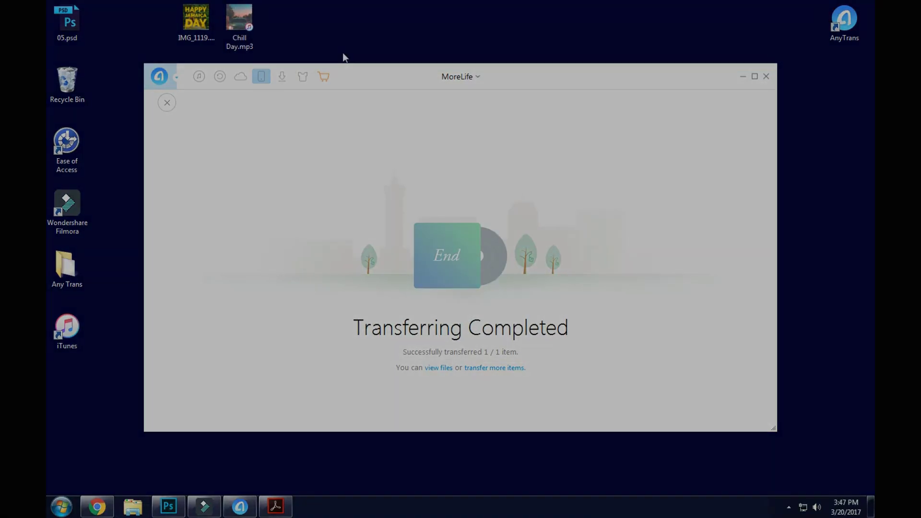